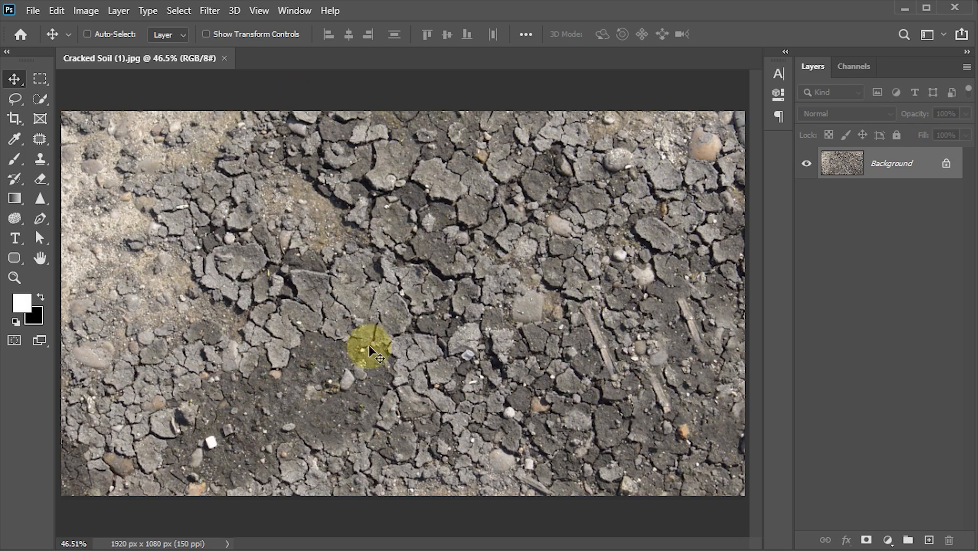
Unlock the soil photo's background layer, add a black-filled layer beneath it, and hide the photo layer
click(945, 164)
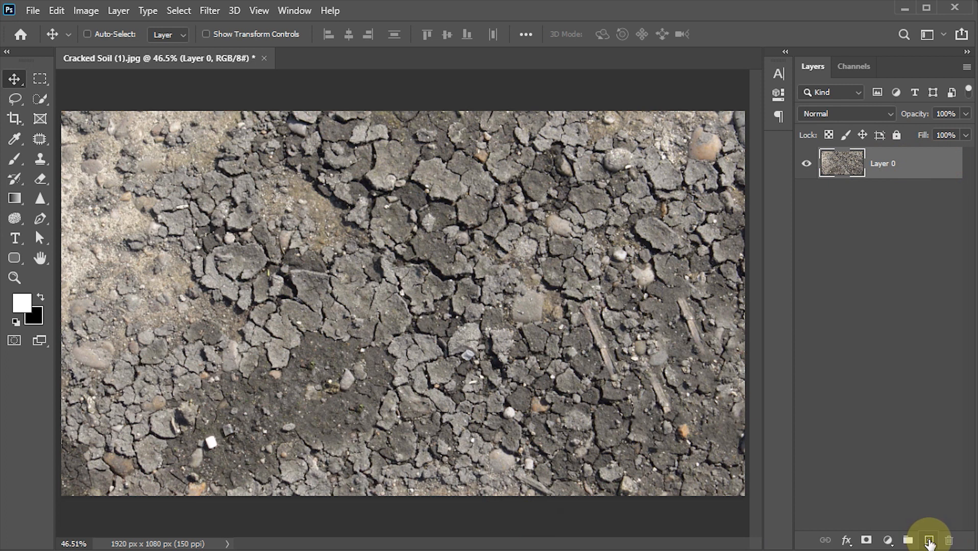
click(929, 541)
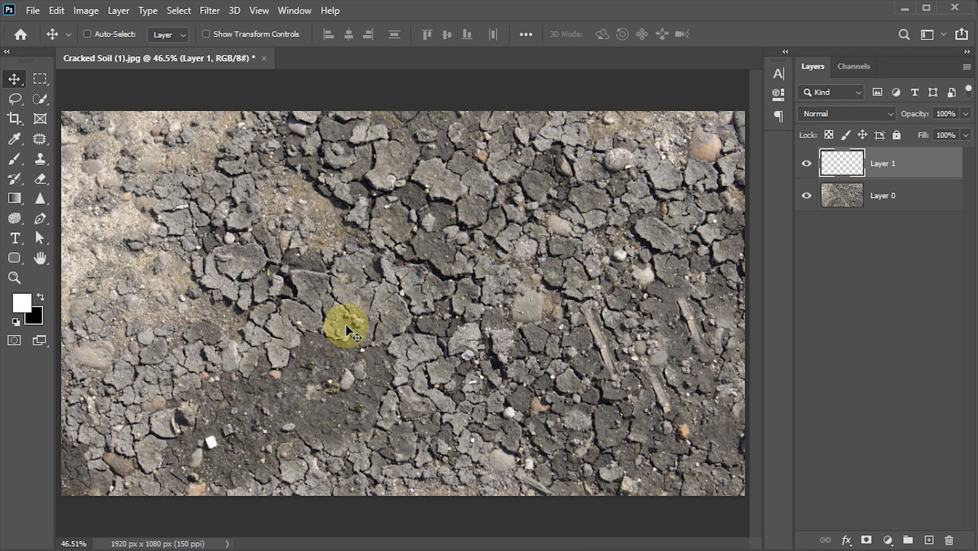
key(ctrl+BackSpace)
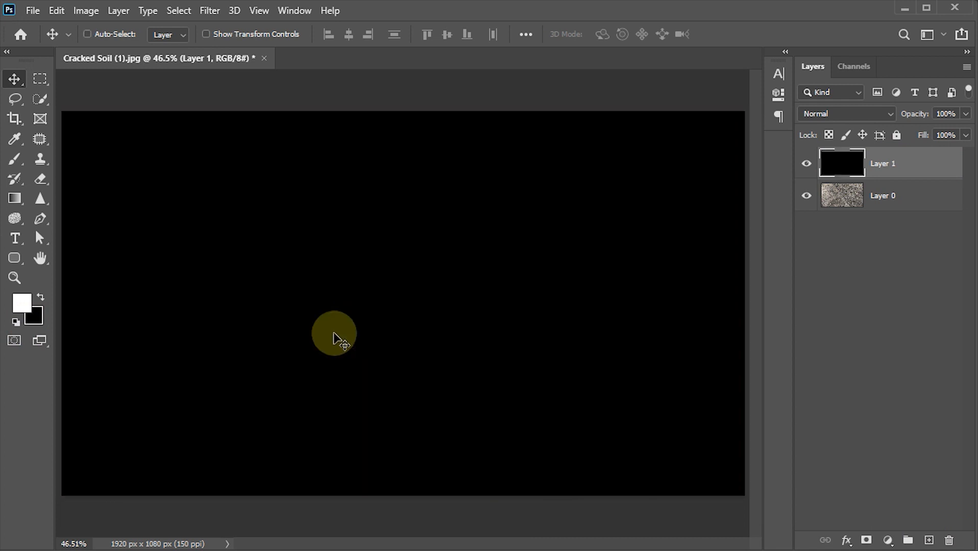
drag(843, 161, 853, 217)
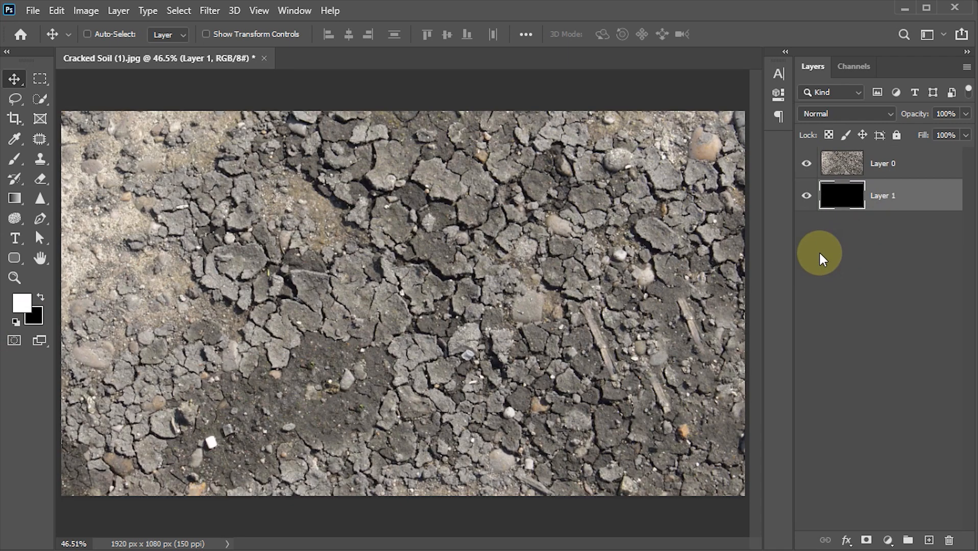
click(806, 164)
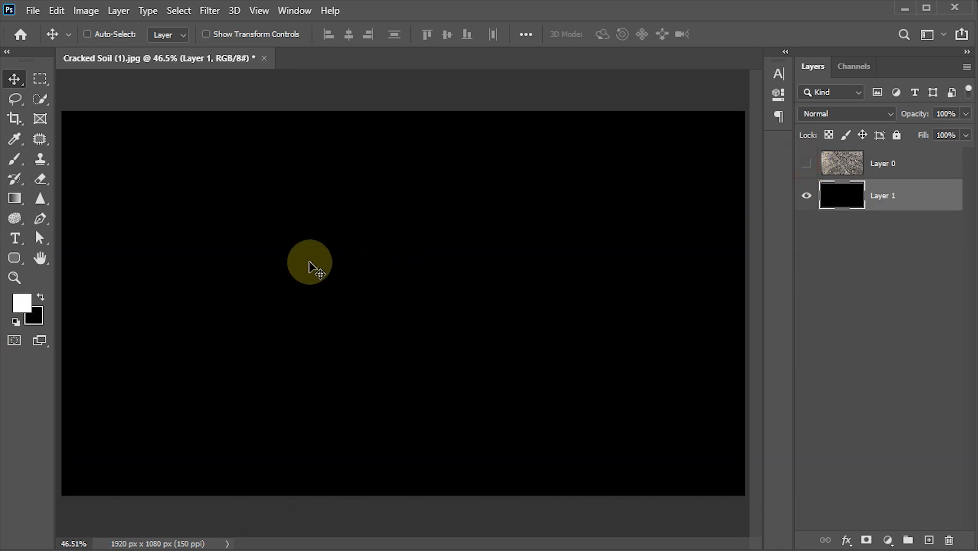
Add a horizontal text layer reading BOOM in white on the black canvas
key(t)
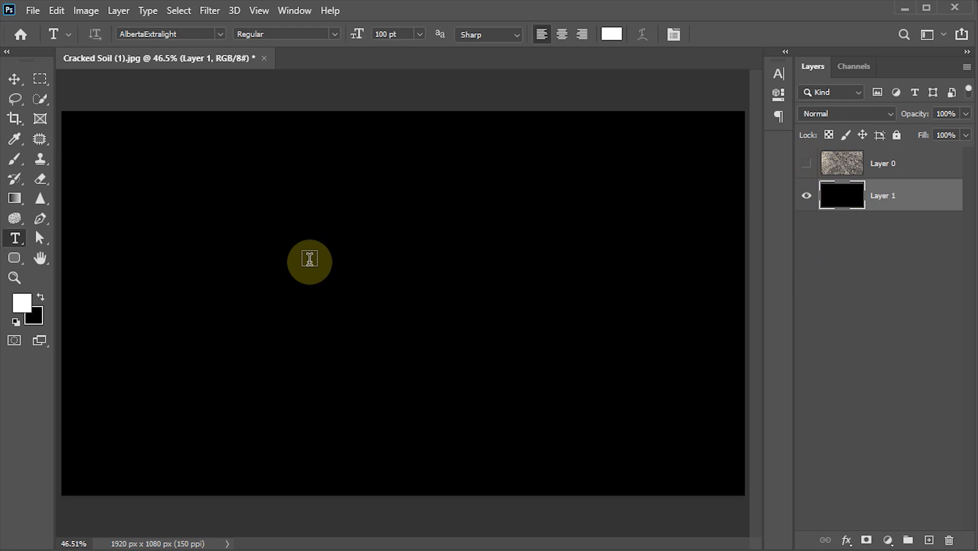
drag(14, 238, 103, 240)
click(102, 240)
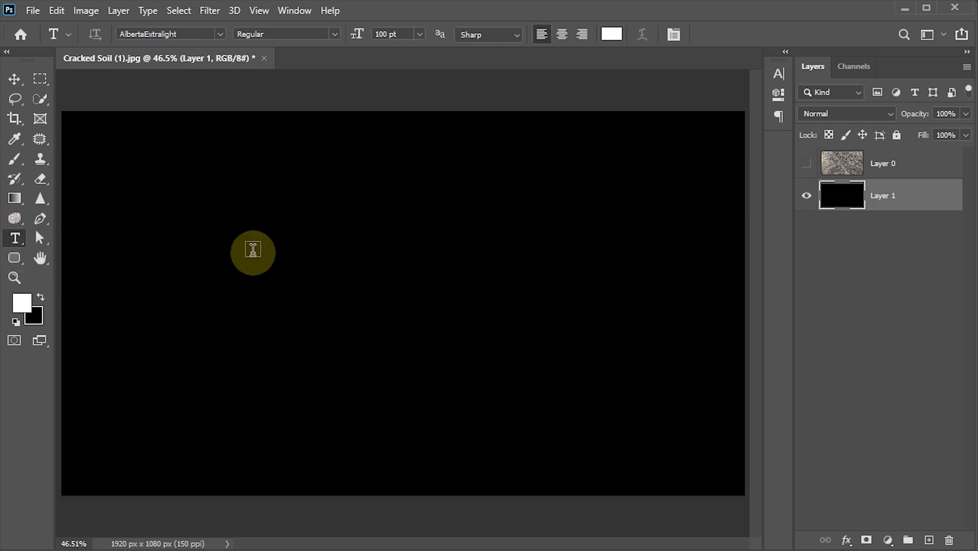
click(200, 261)
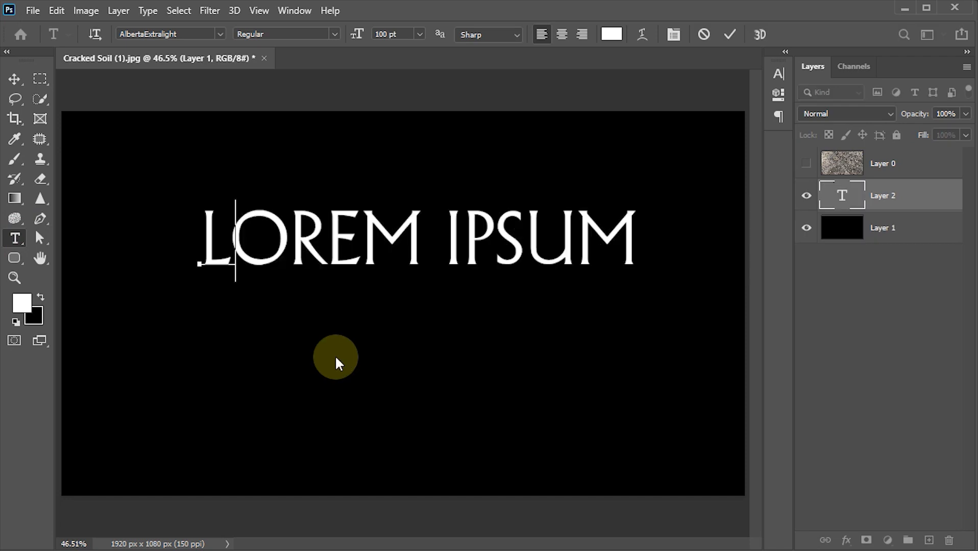
text(BOOM)
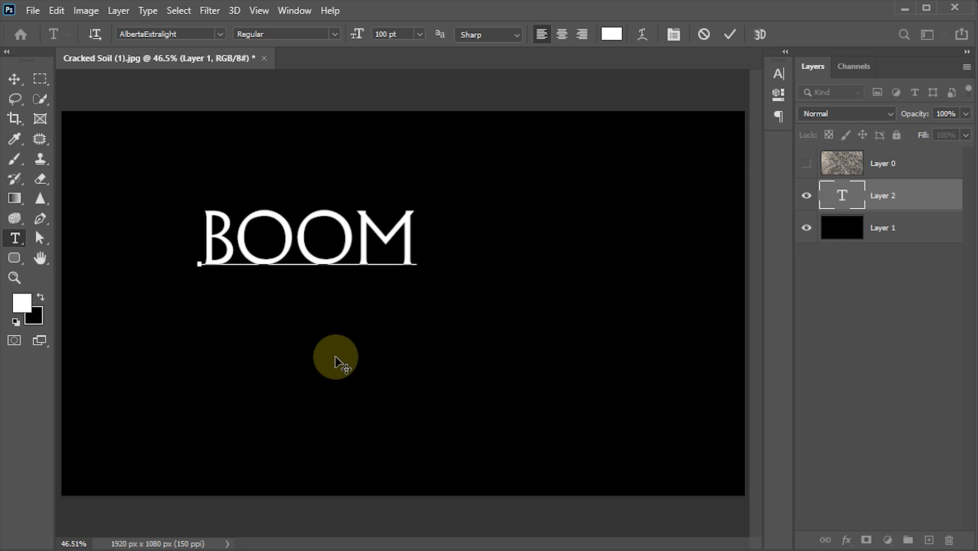
click(729, 34)
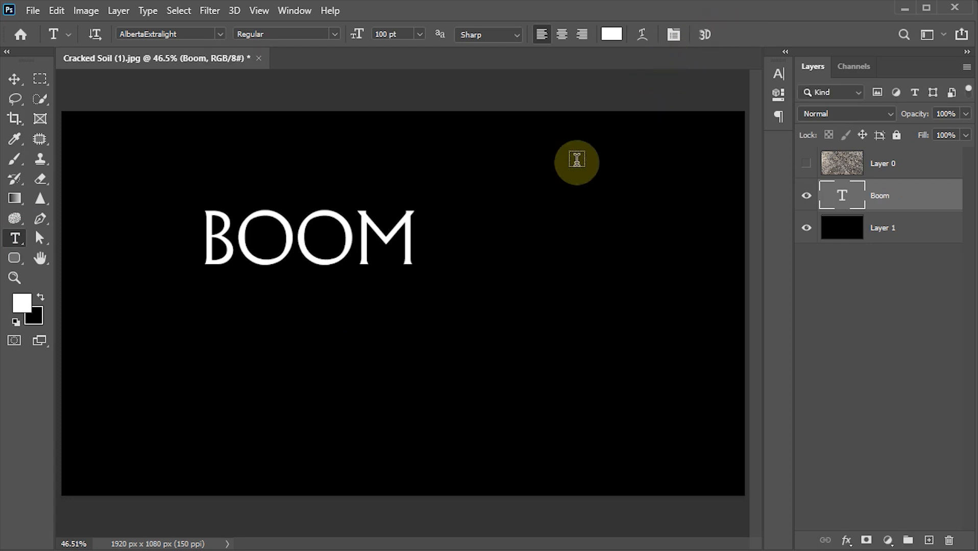
Change the BOOM text's font to Arial MT Black and its size to 200 pt
click(775, 71)
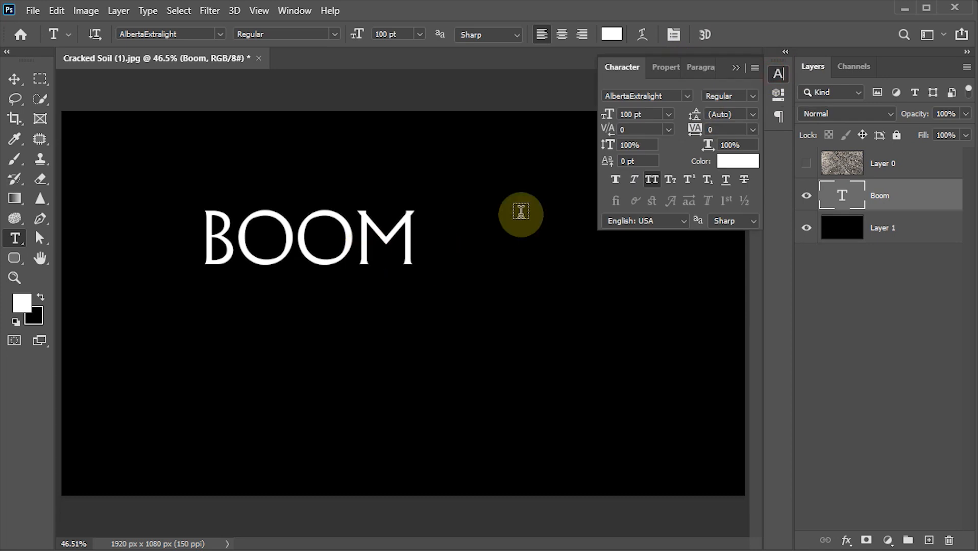
click(687, 95)
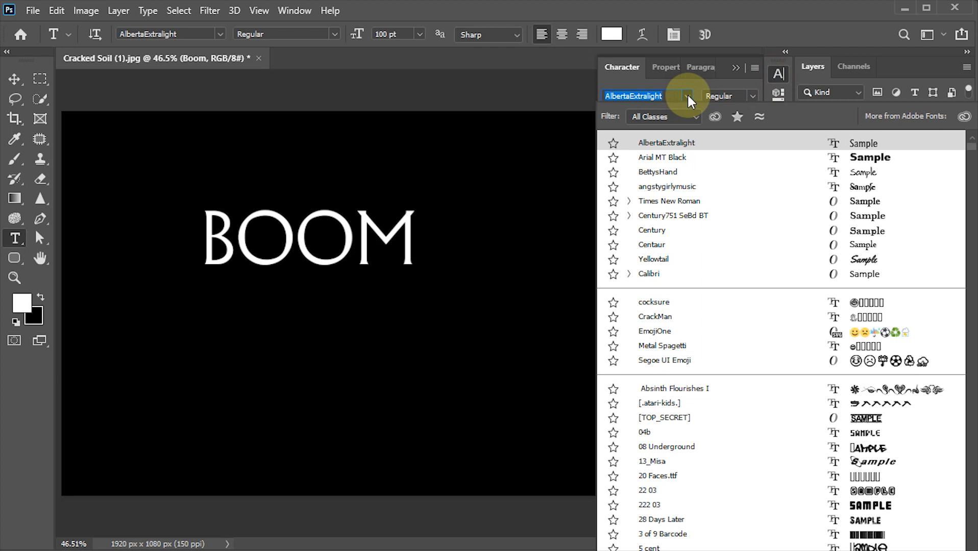
text(aril)
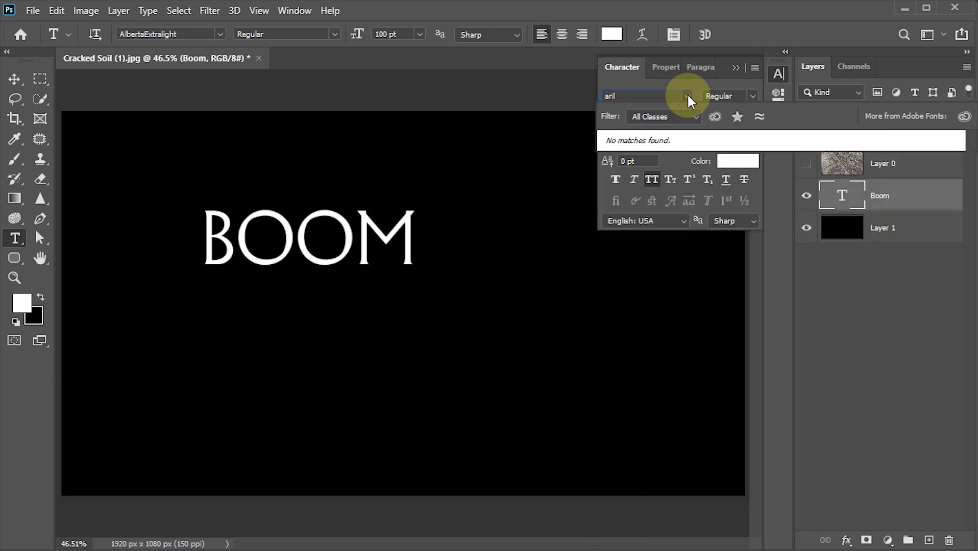
key(BackSpace)
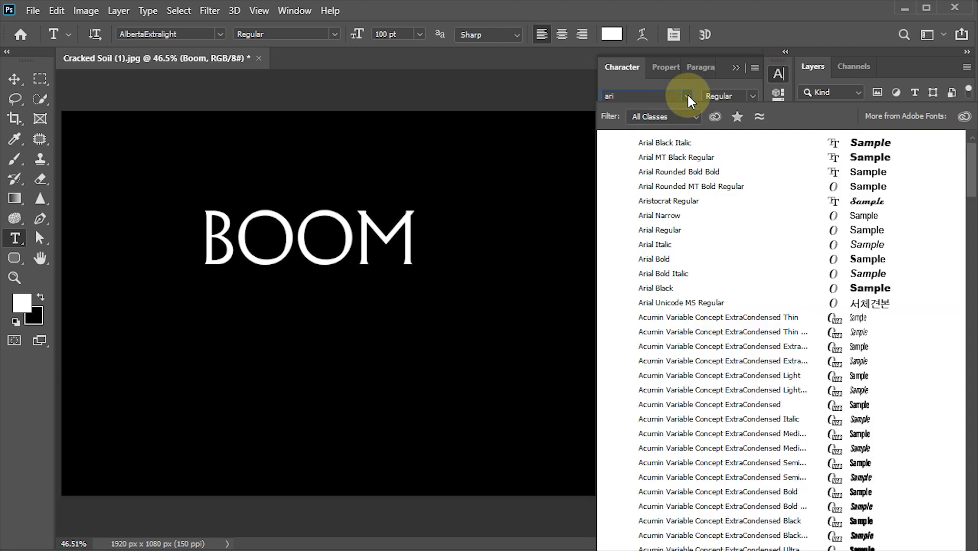
click(680, 157)
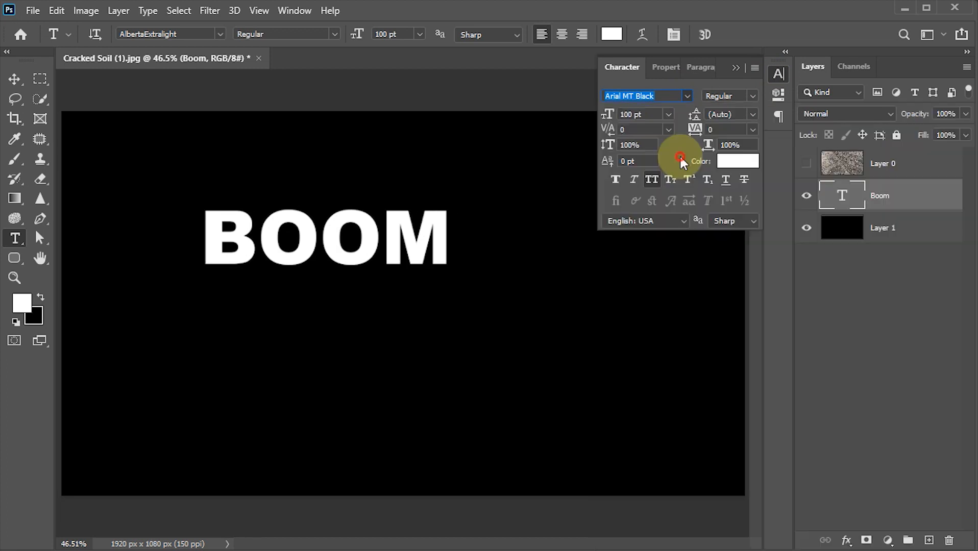
click(650, 114)
text(200)
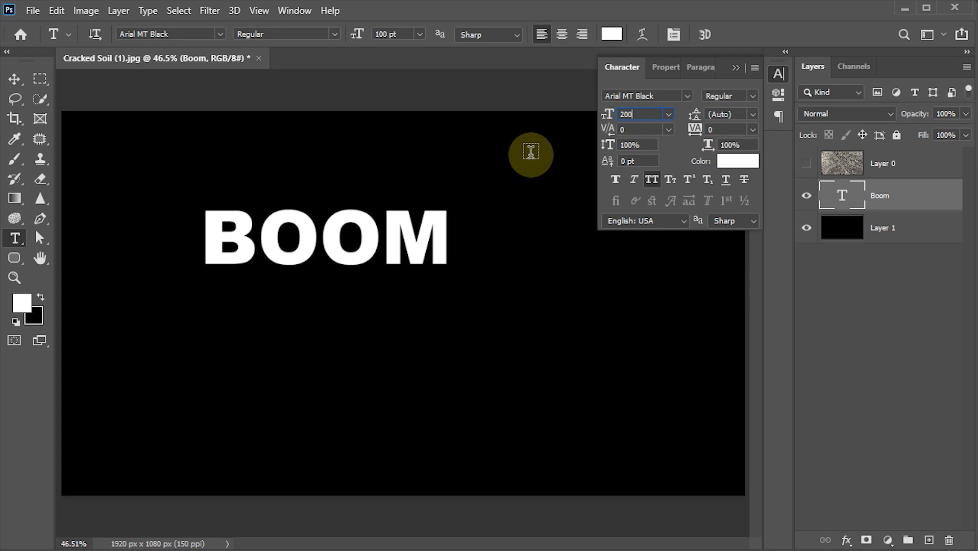
key(Return)
click(15, 77)
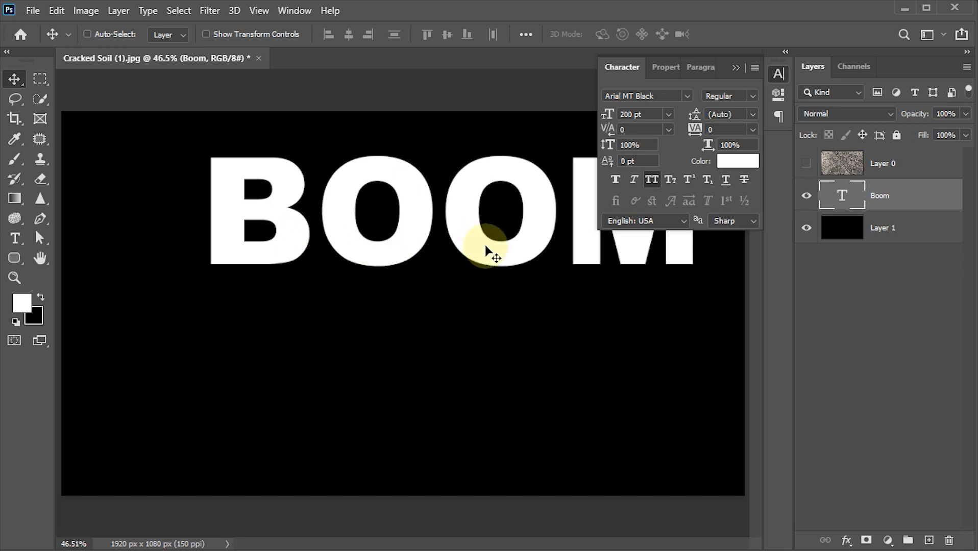
Set the kerning between the B and the first O of BOOM to -60
key(t)
click(322, 208)
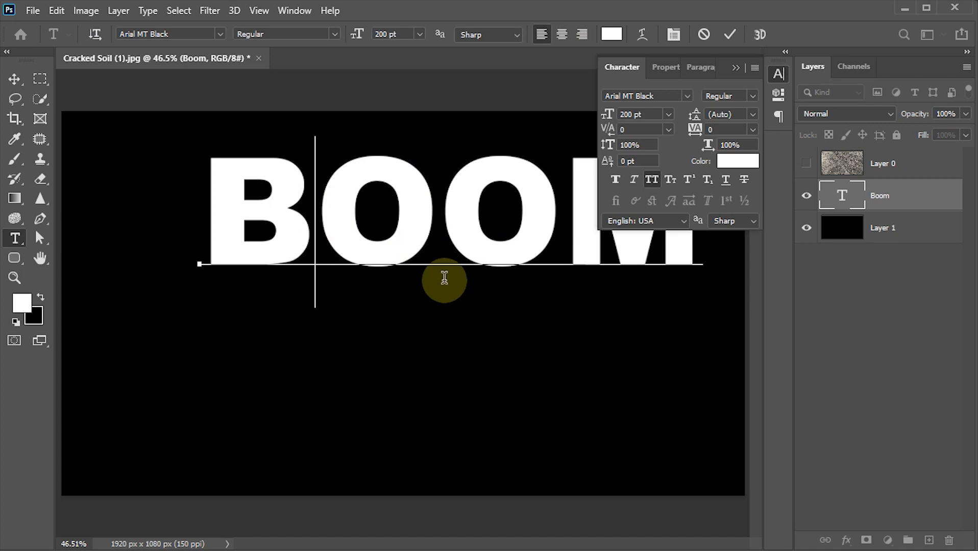
key(alt+Right)
key(alt+Right)
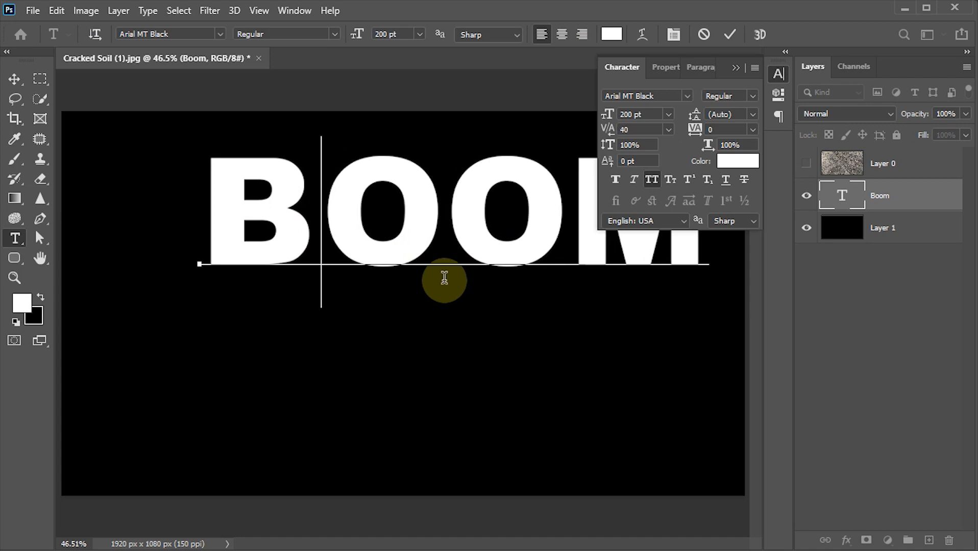
key(alt+Right)
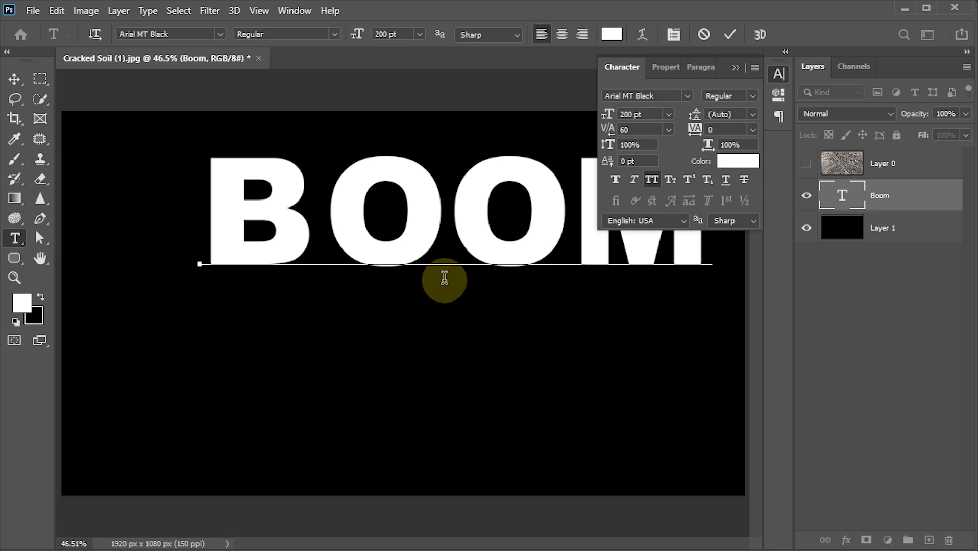
key(alt+Left)
key(alt+Left)
key(alt+Left)
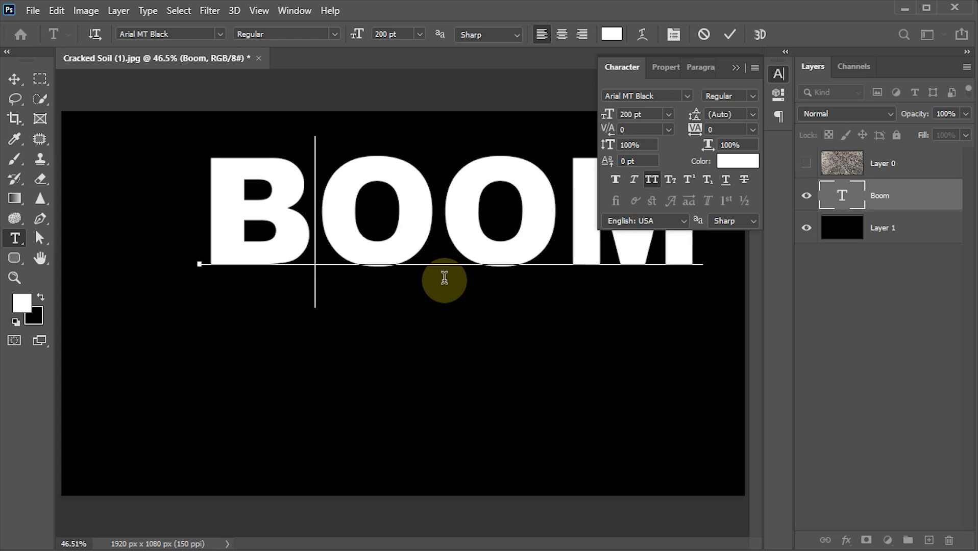
key(alt+Left)
key(alt+Left)
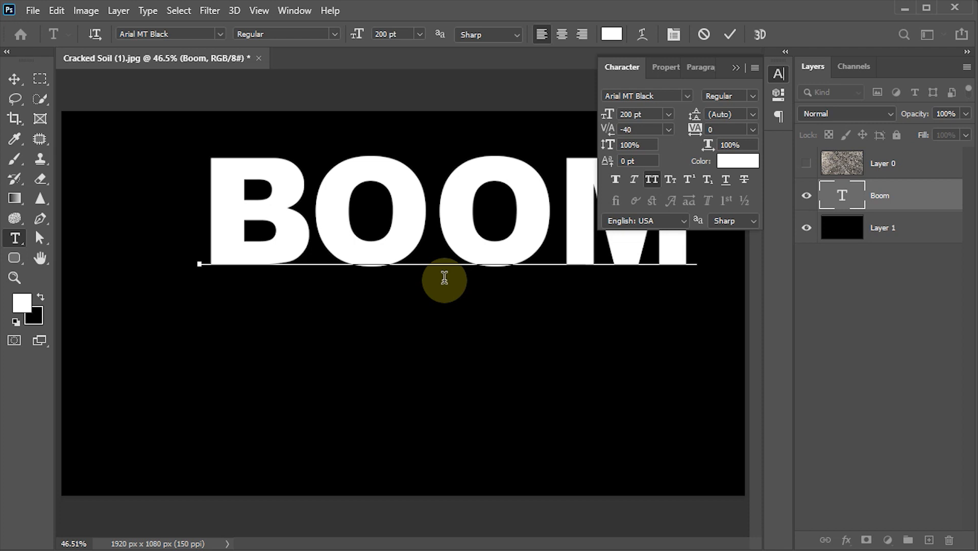
key(alt+Left)
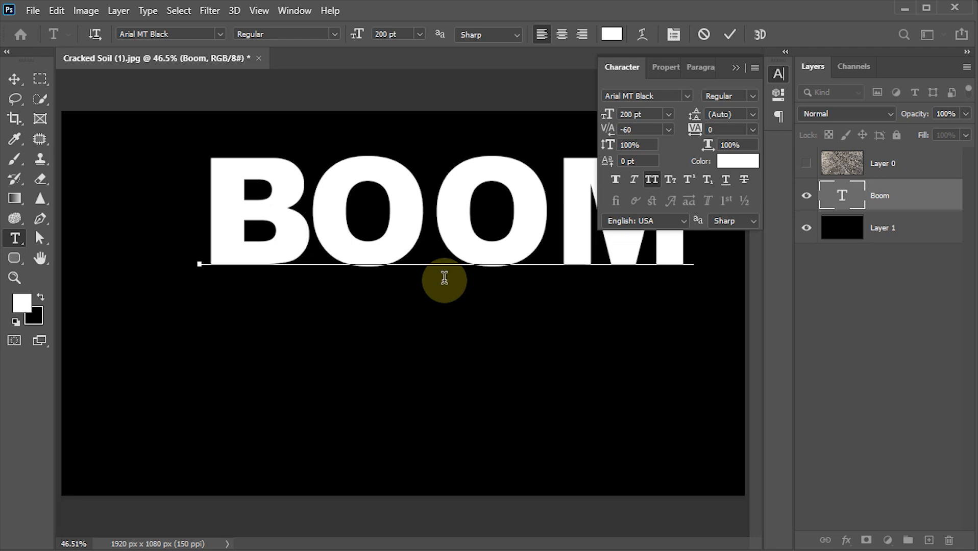
Tighten the kerning between the two Os of BOOM until they almost touch
click(447, 218)
key(alt+Left)
key(alt+Left)
key(alt+Left)
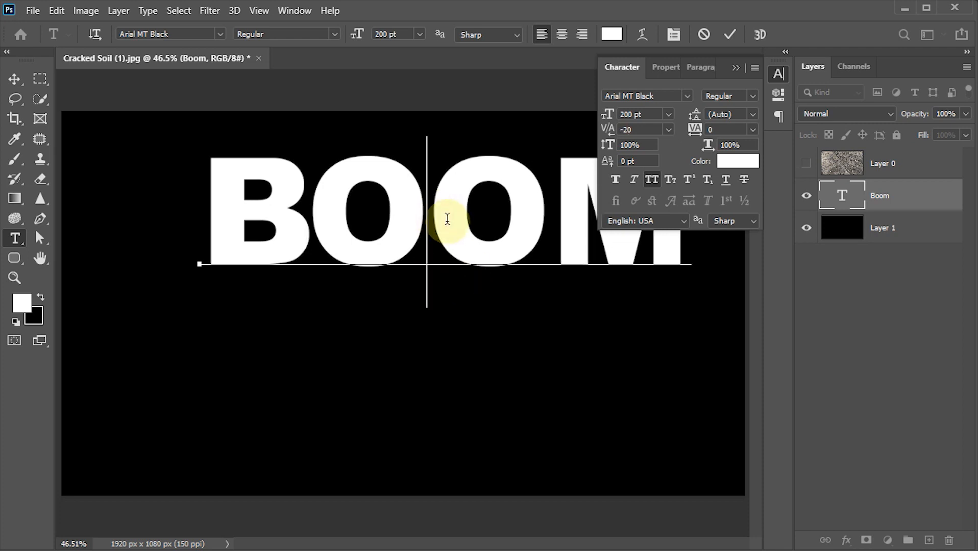
Set the kerning between the second O and the M to -80 and commit the text edit
click(552, 212)
key(alt+Left)
key(alt+Left)
key(alt+Left)
key(alt+Left)
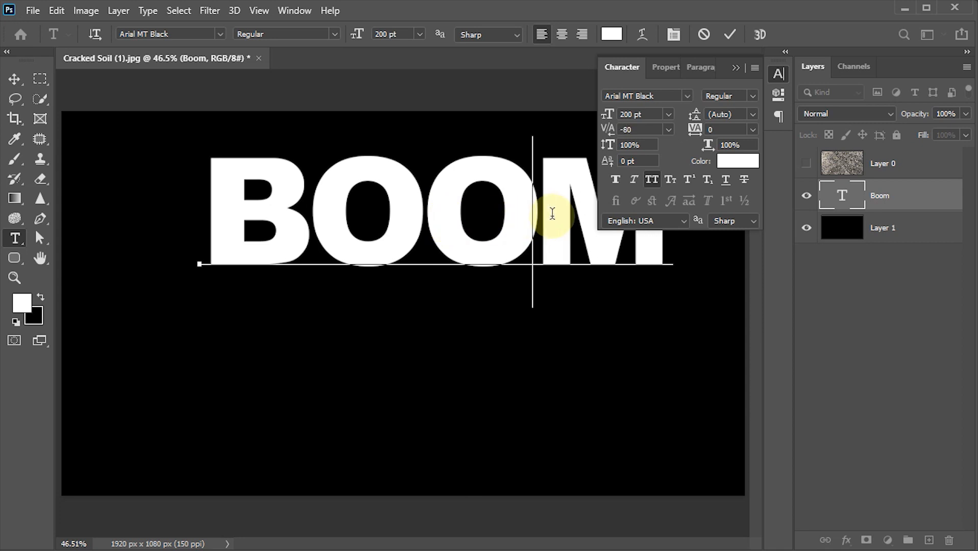
click(729, 34)
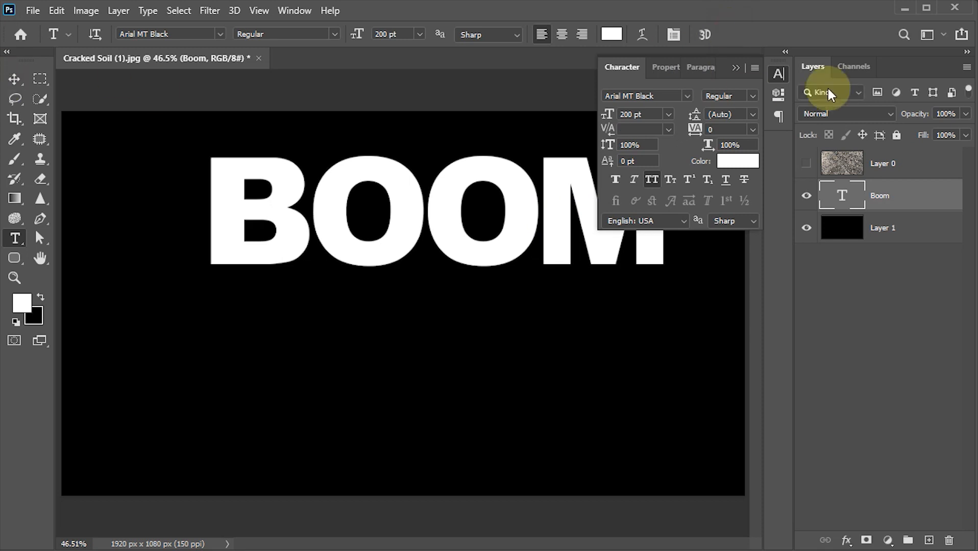
click(779, 76)
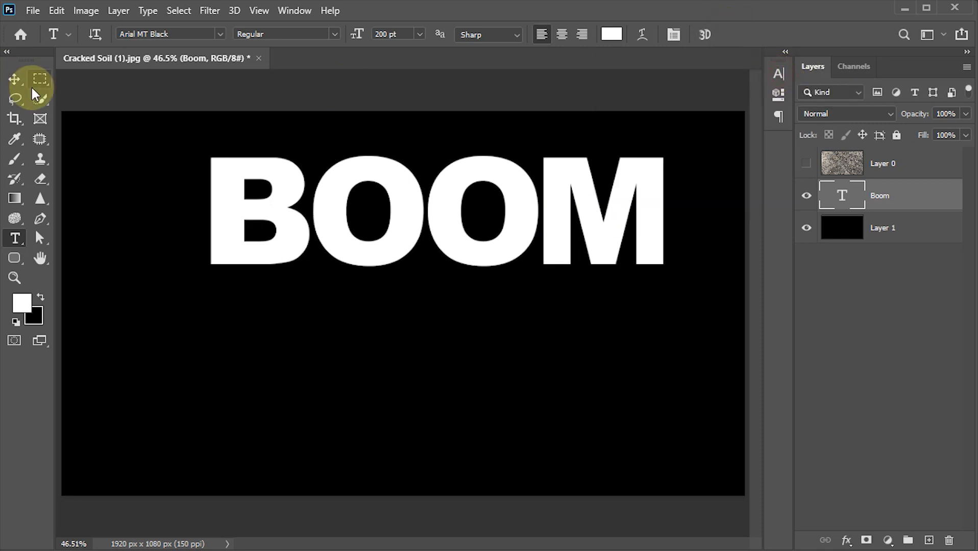
Center the BOOM text horizontally and vertically on the whole canvas, then clear the selection
click(14, 79)
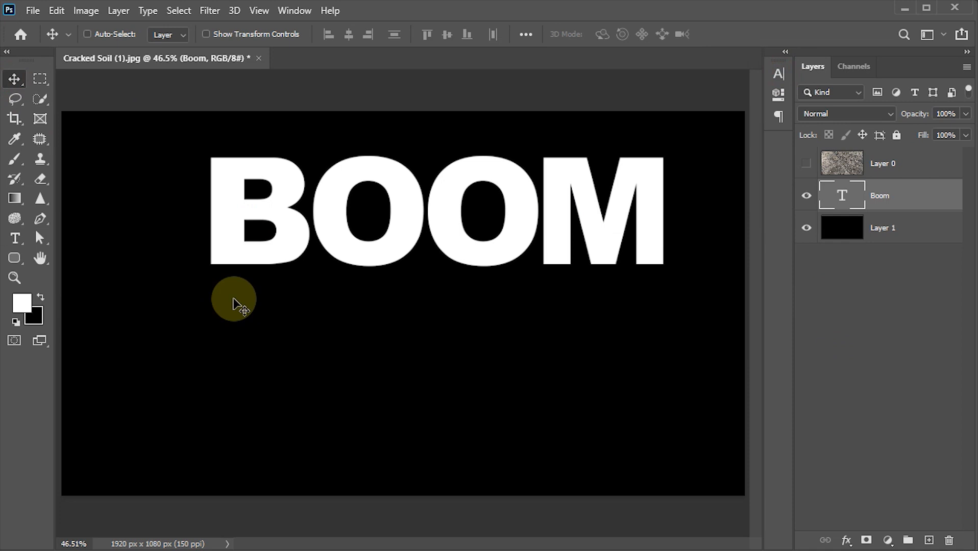
key(ctrl)
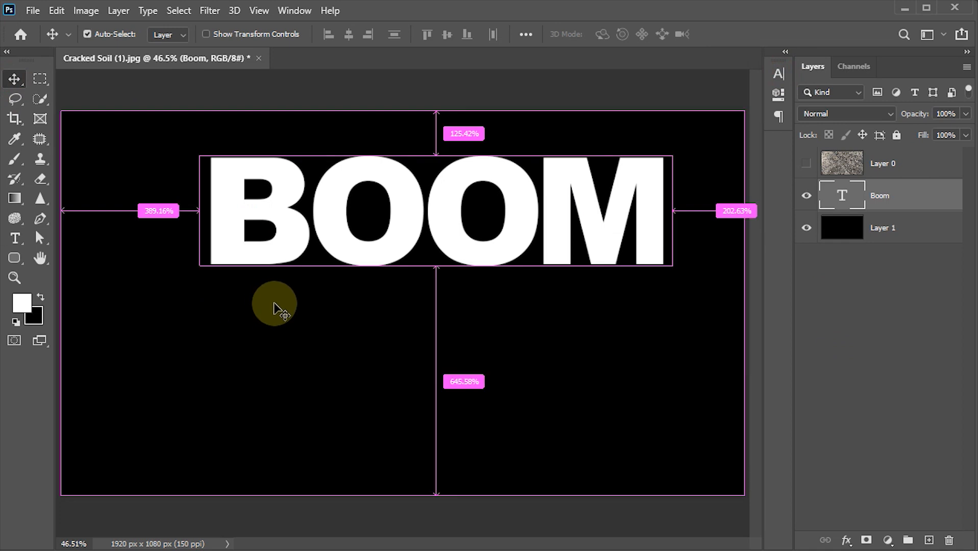
key(ctrl+a)
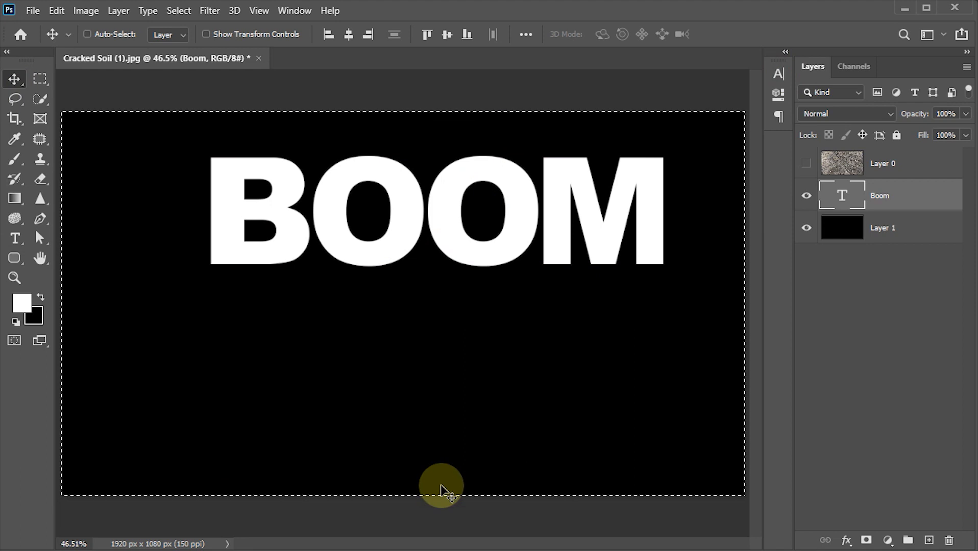
click(349, 34)
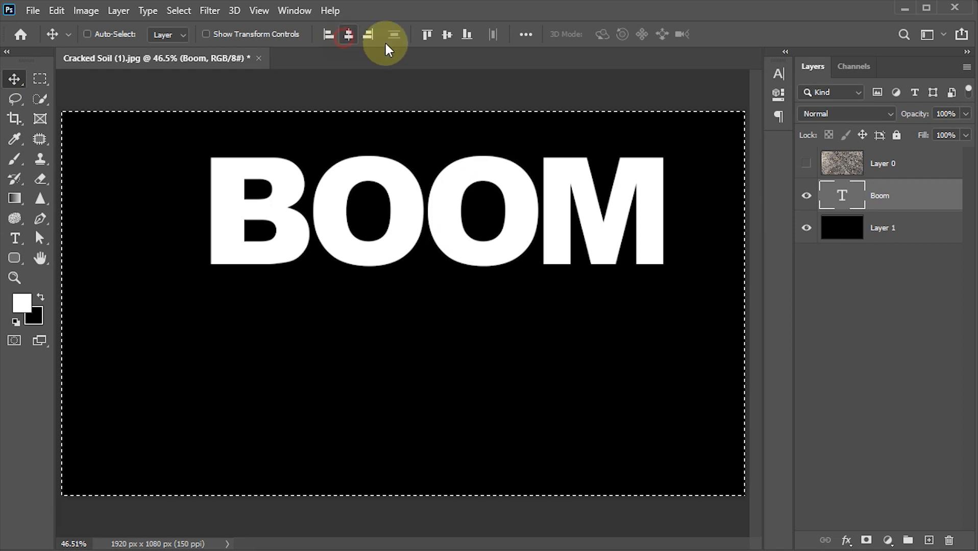
click(447, 34)
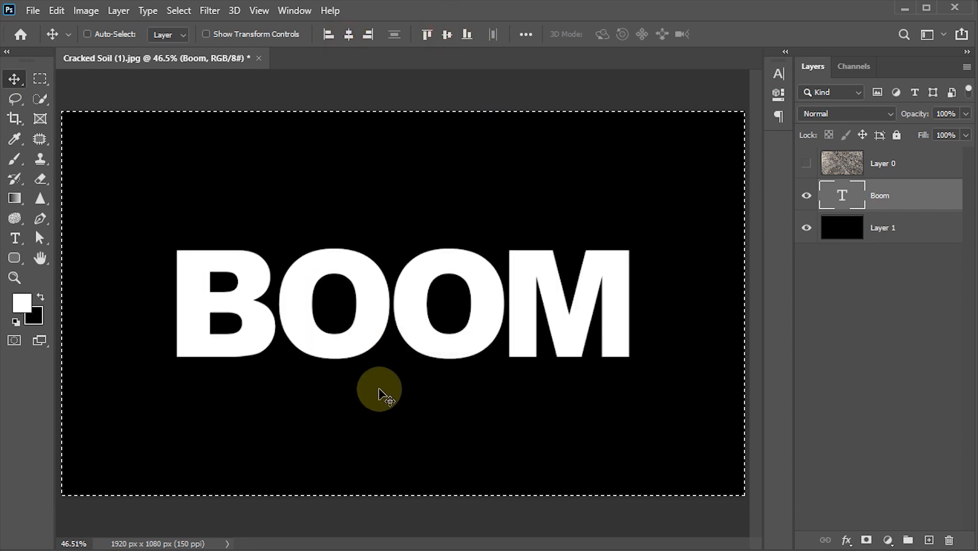
key(ctrl)
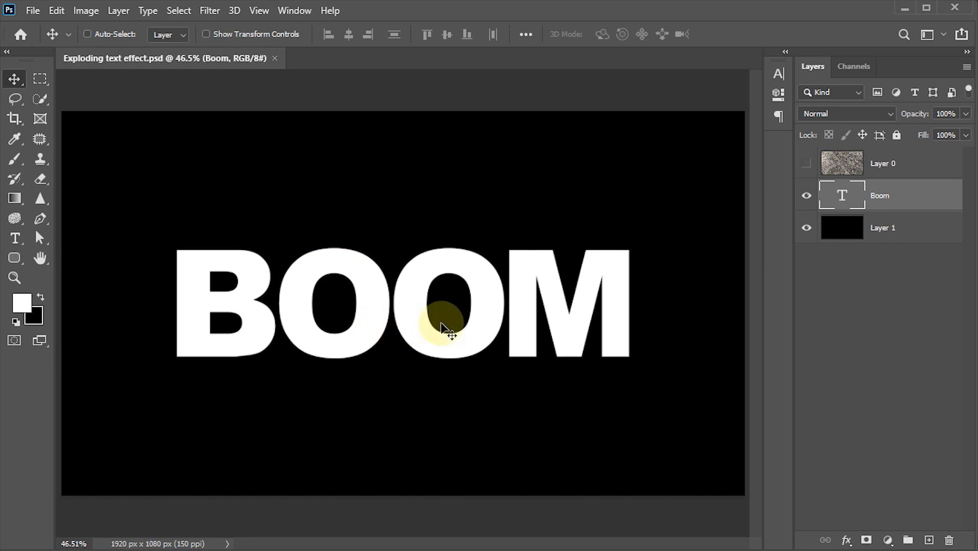
Convert the Boom text layer to a Smart Object
click(967, 68)
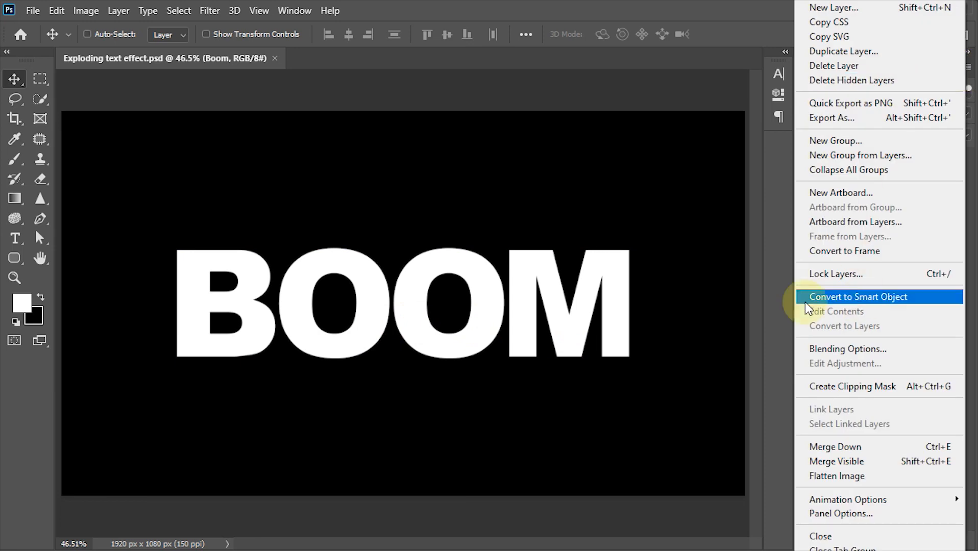
click(862, 302)
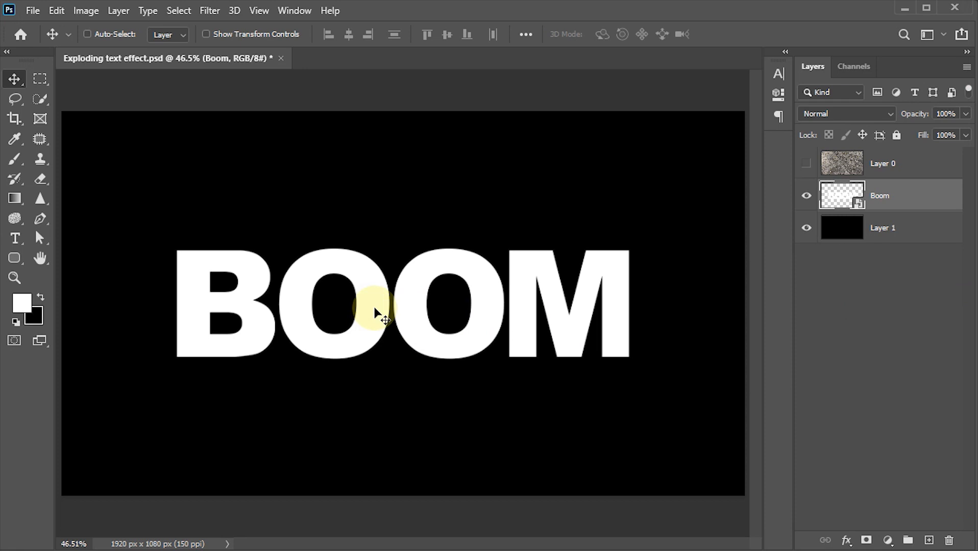
Save the document and apply a Bulge warp to the Boom Smart Object
key(ctrl+s)
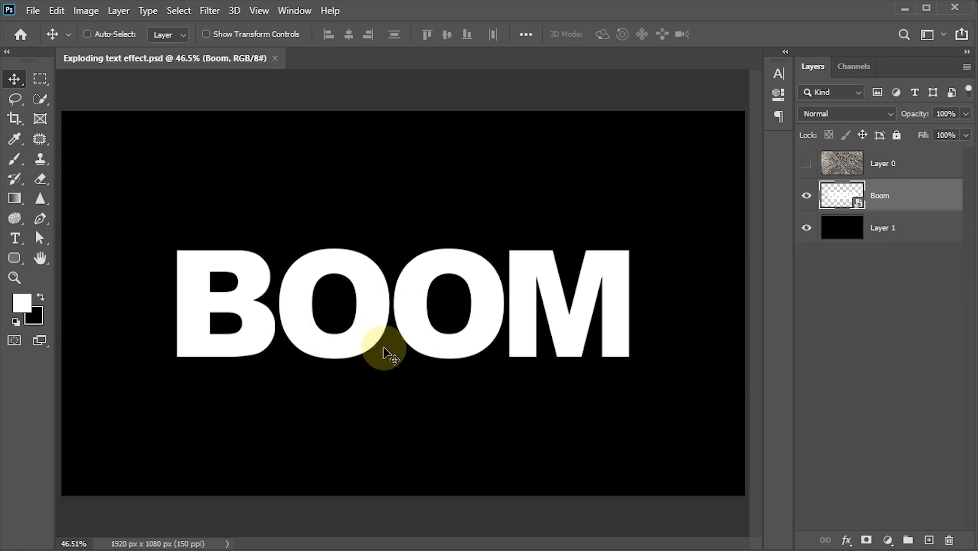
key(ctrl+t)
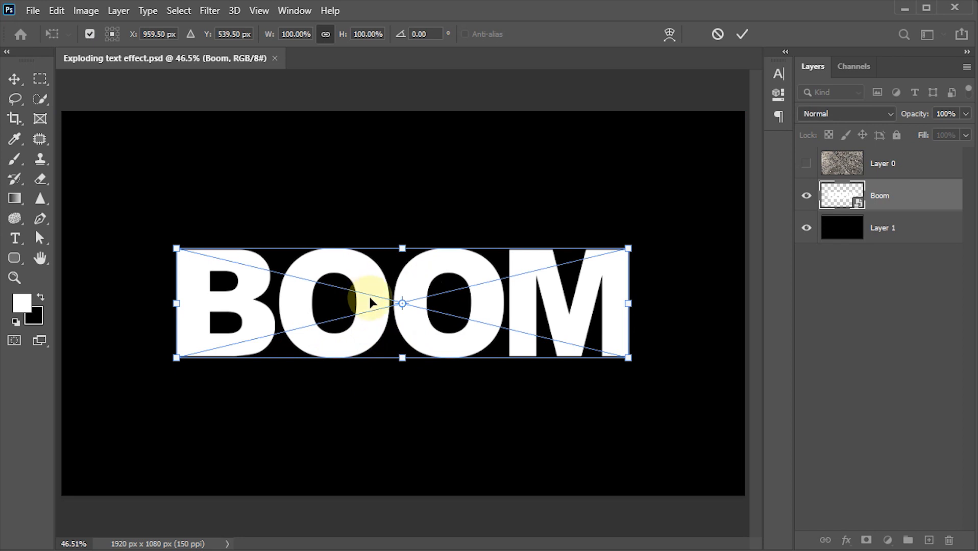
click(668, 34)
click(411, 33)
click(445, 10)
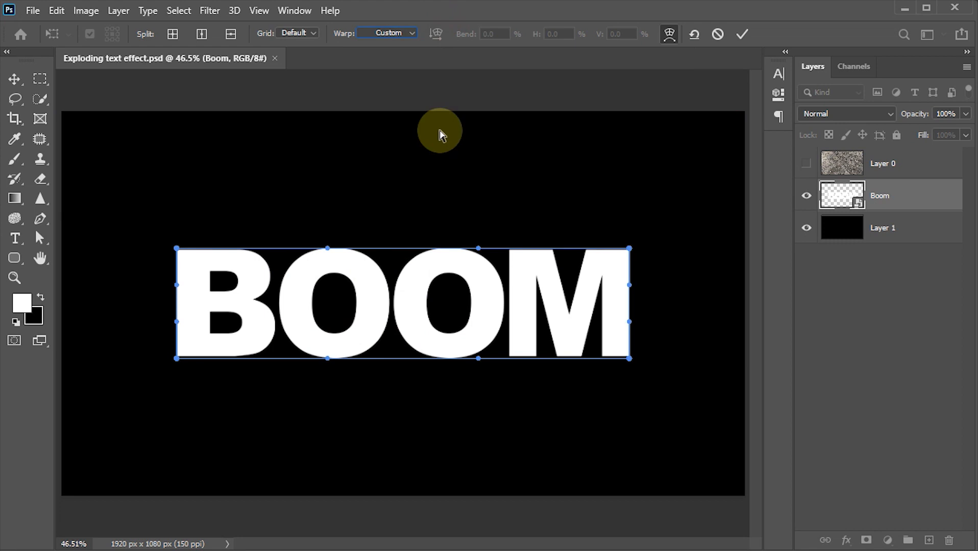
click(411, 34)
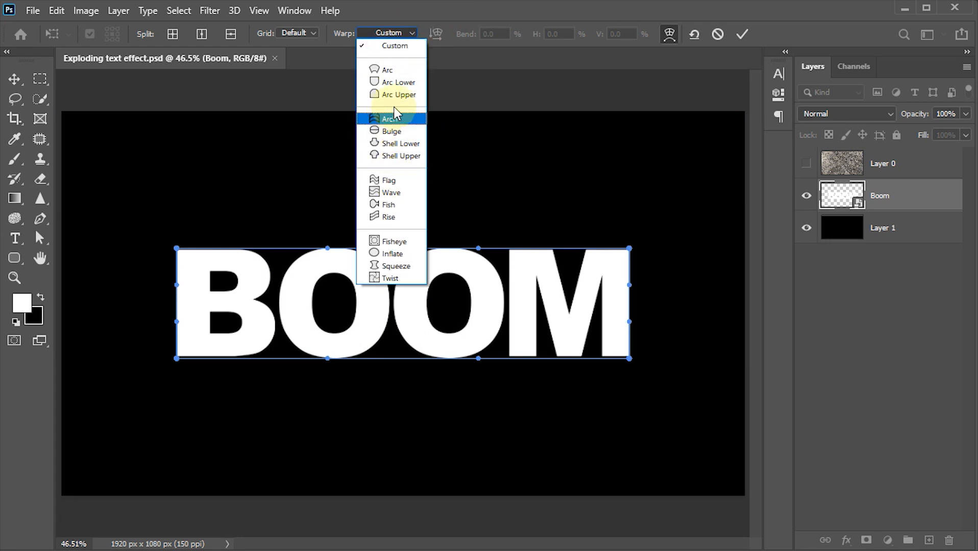
click(391, 132)
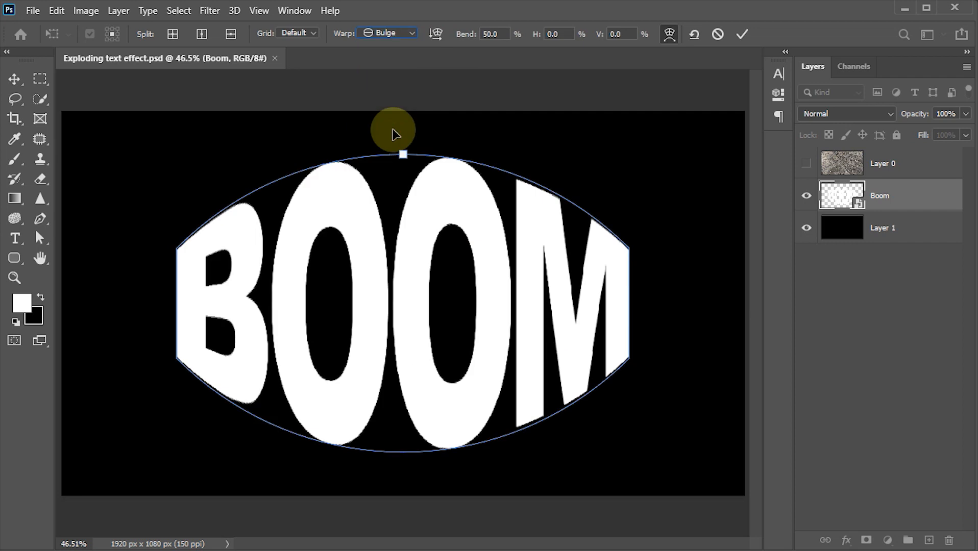
Set the warp's bend to 15%, commit the transform and save the document
click(491, 33)
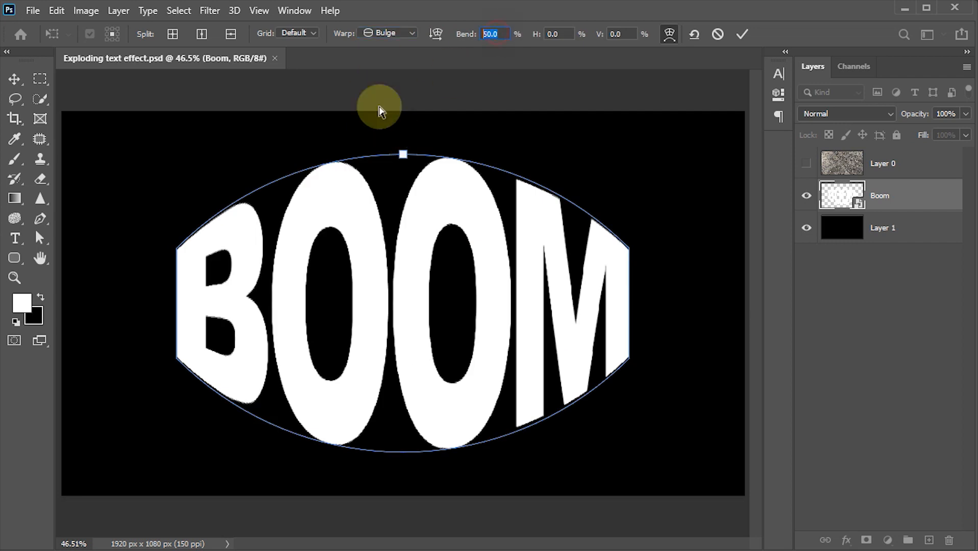
text(15)
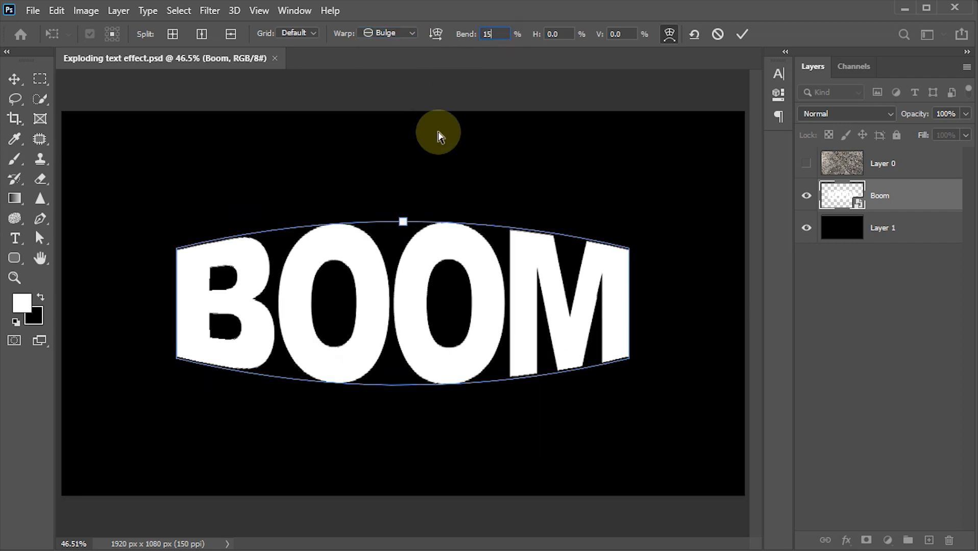
click(741, 34)
key(ctrl+s)
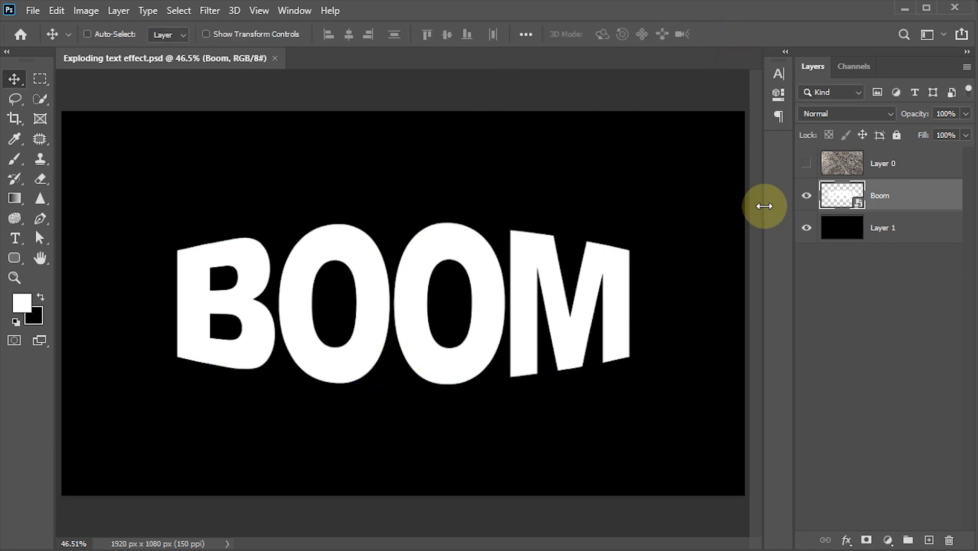
Show the cracked soil texture on Layer 0 and set its blend mode to Multiply
click(806, 169)
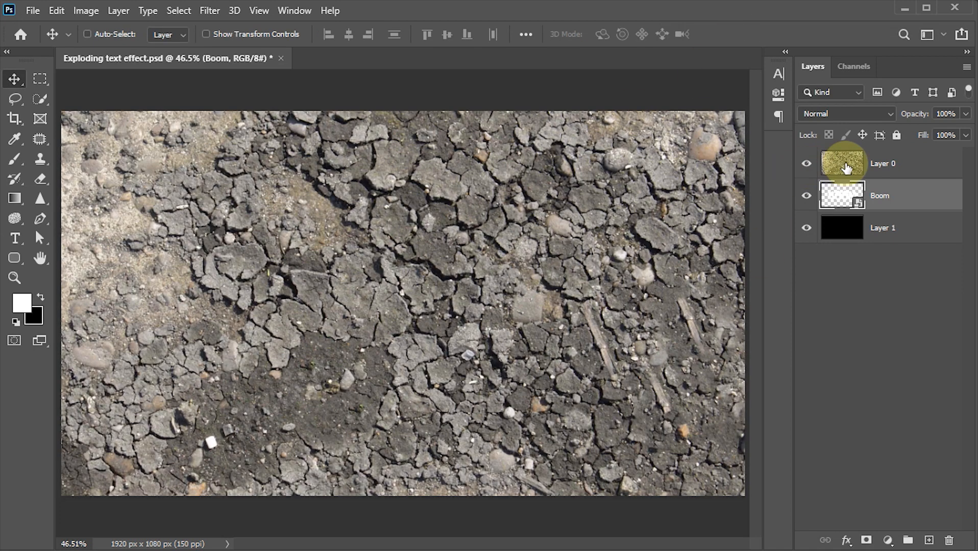
click(846, 169)
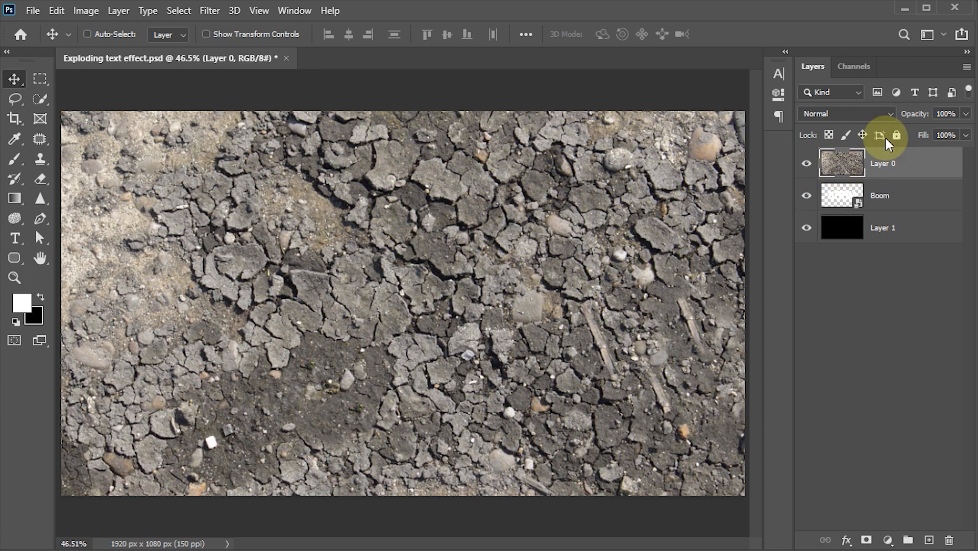
click(891, 110)
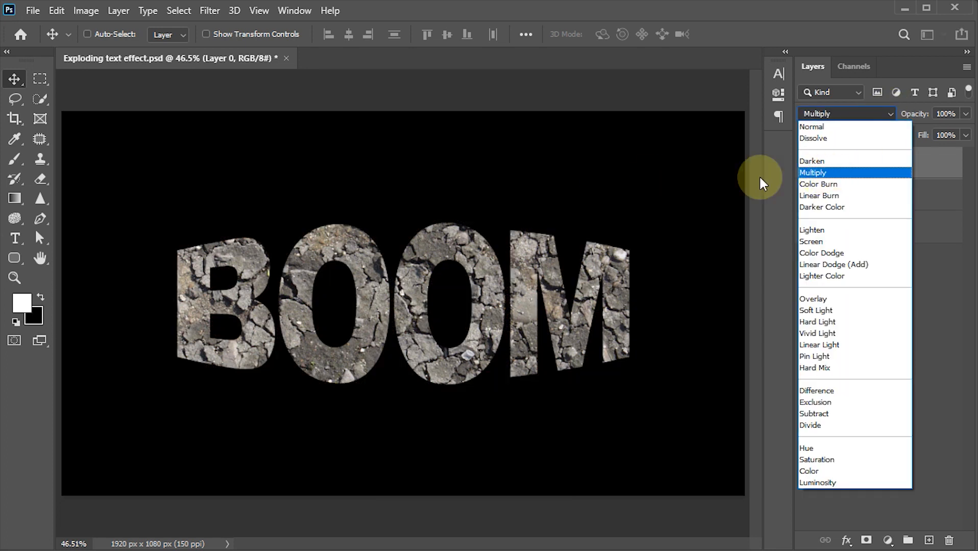
click(811, 174)
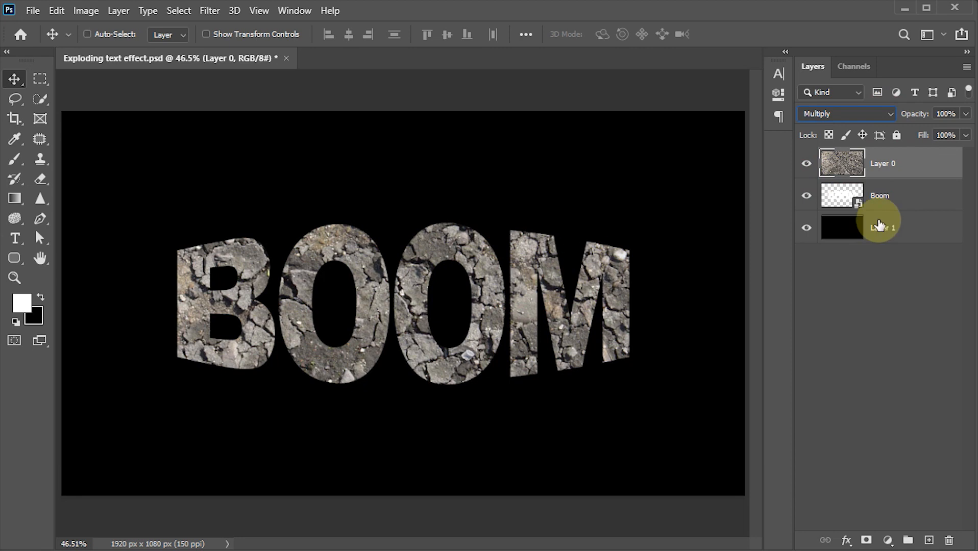
Add a new empty layer directly above the Boom layer and switch to the Pencil tool
click(846, 198)
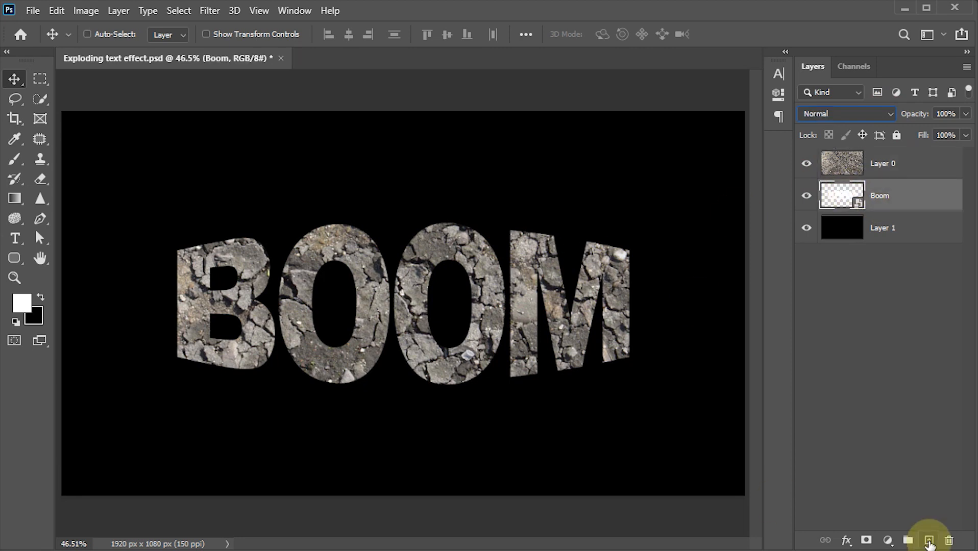
click(929, 541)
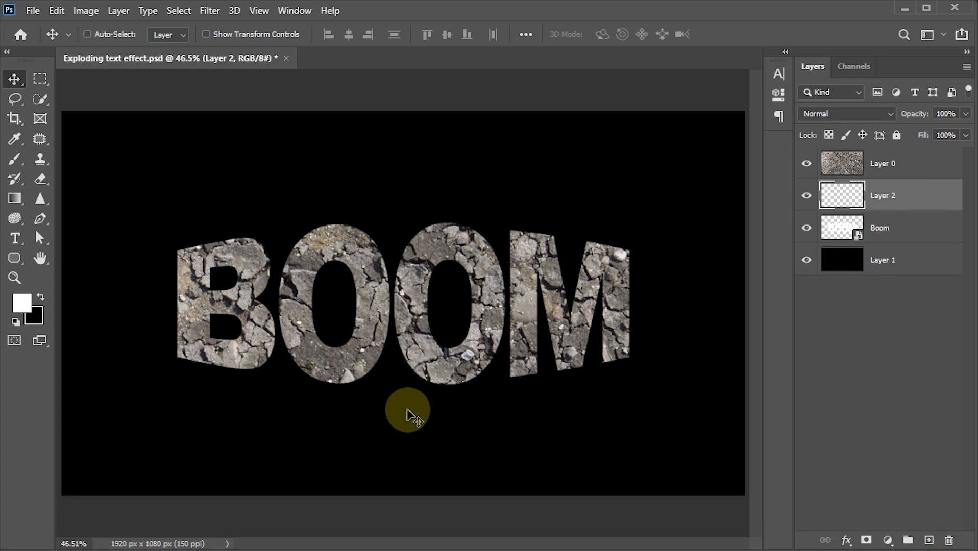
click(14, 159)
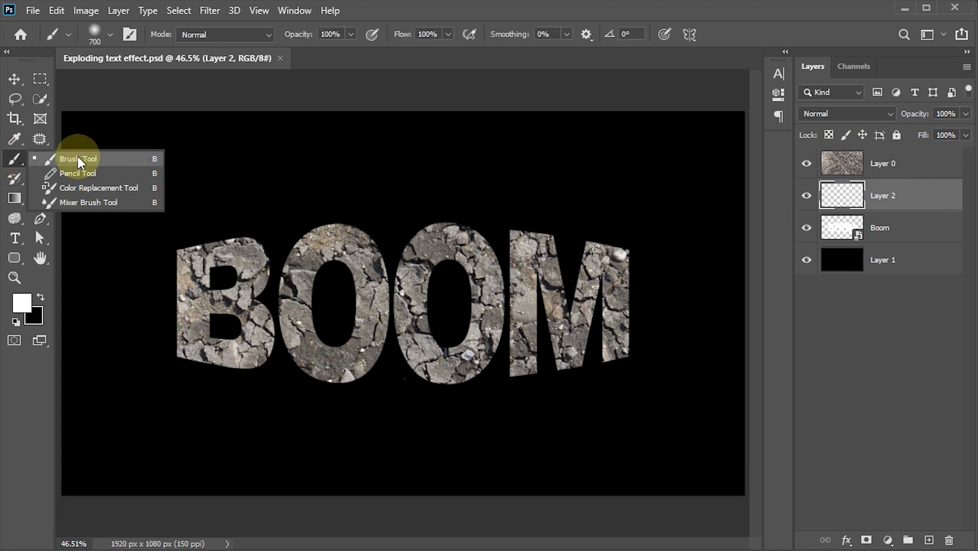
click(76, 174)
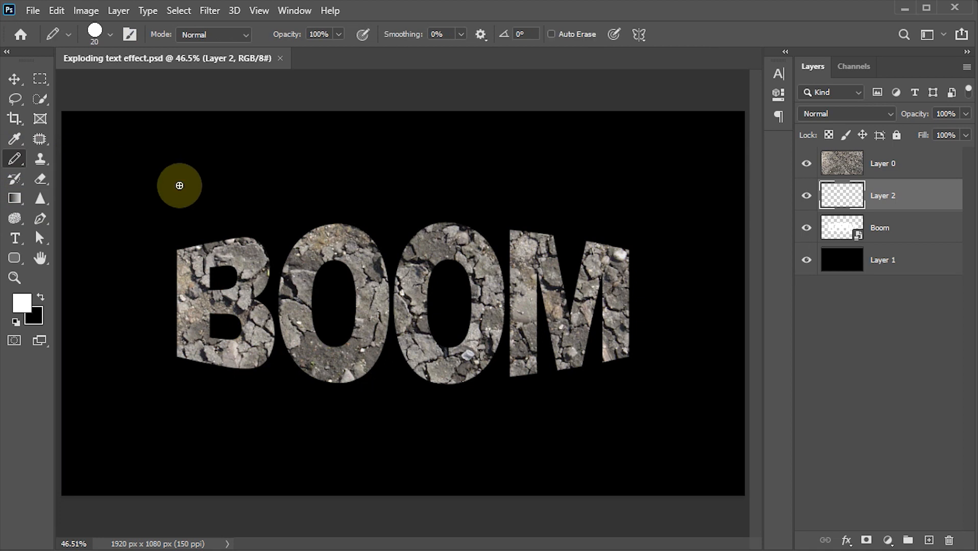
Set the pencil size to 60 px and choose the Flat Blunt Short Stiff tip from the Legacy Brushes 2 default brushes
click(110, 36)
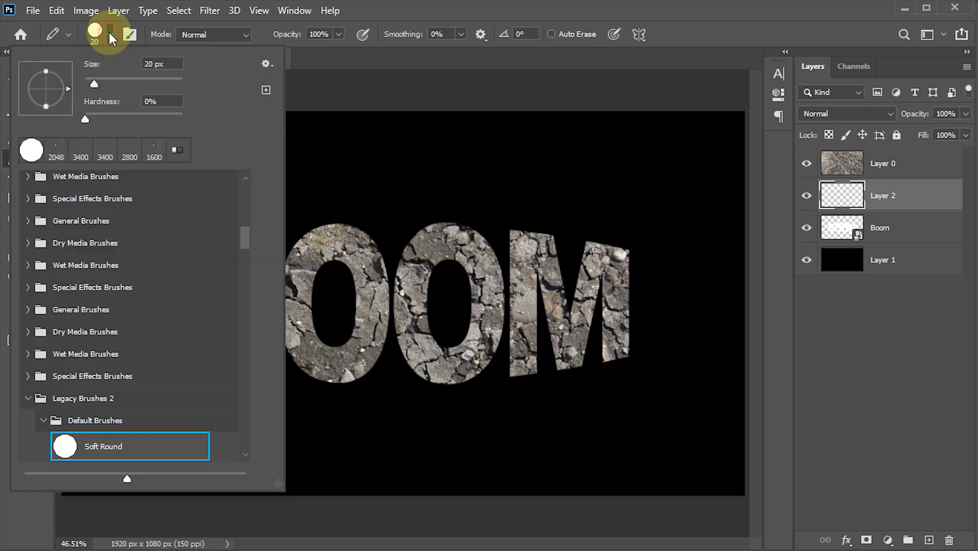
click(163, 64)
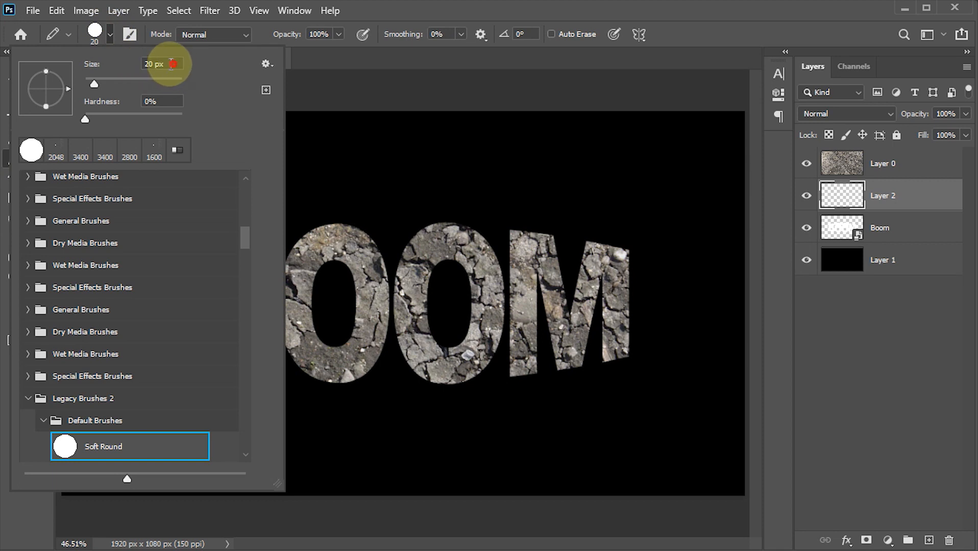
text(6)
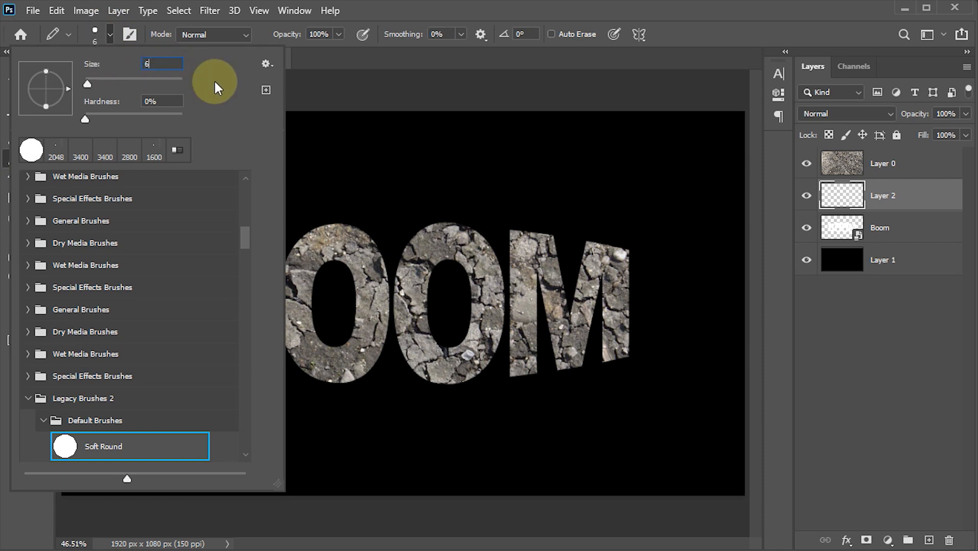
text(0)
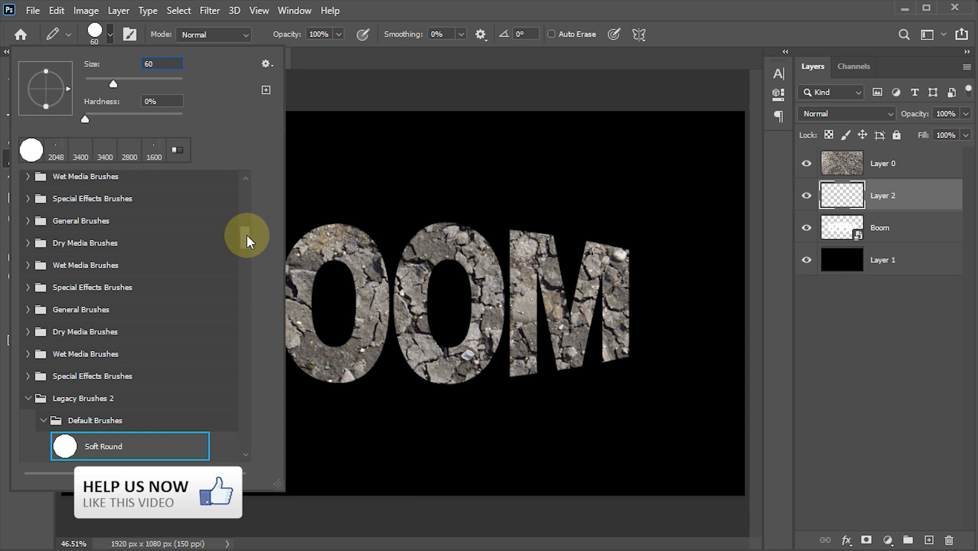
drag(246, 236, 246, 248)
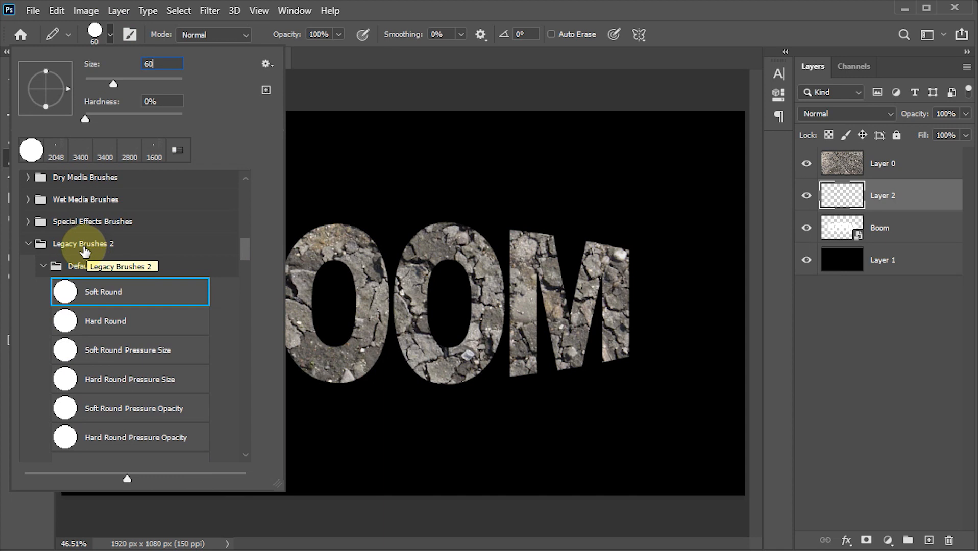
click(266, 63)
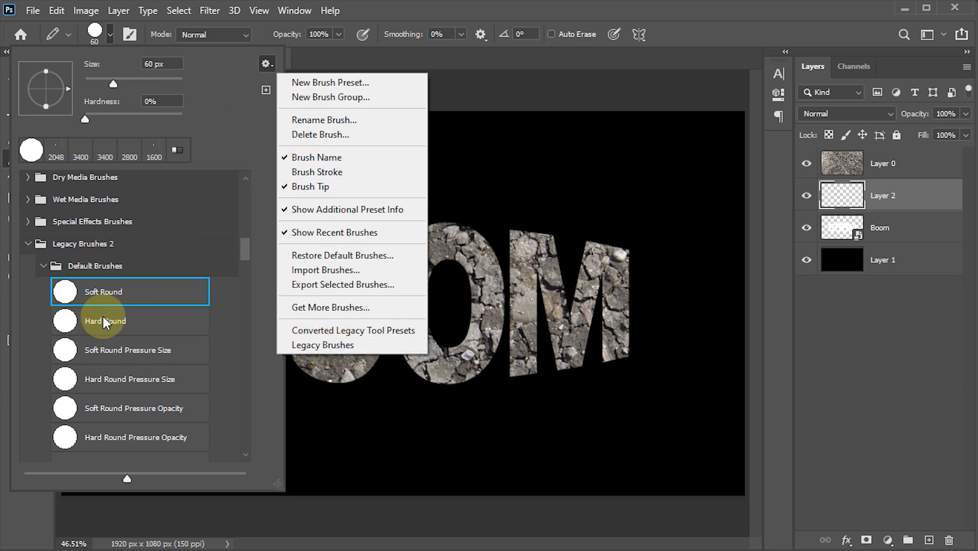
click(229, 69)
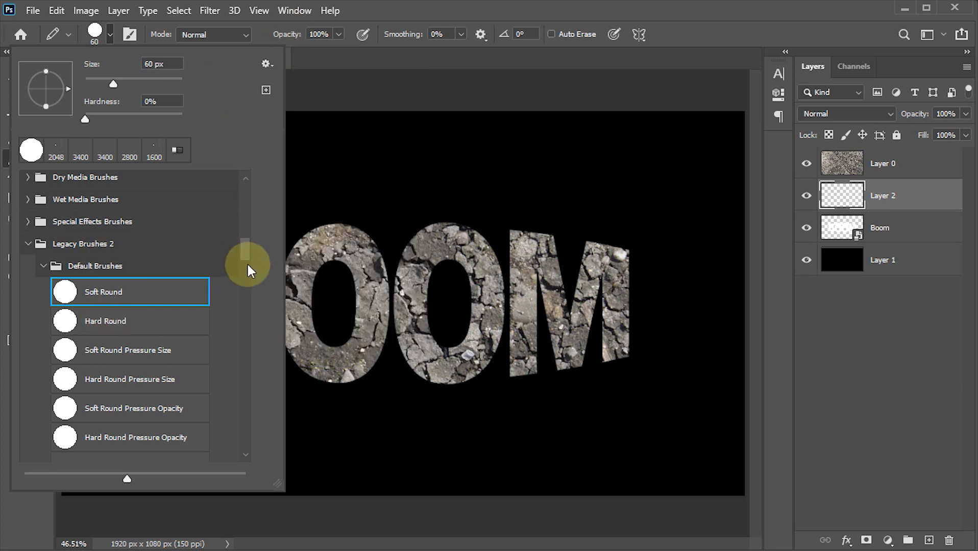
drag(246, 250, 244, 283)
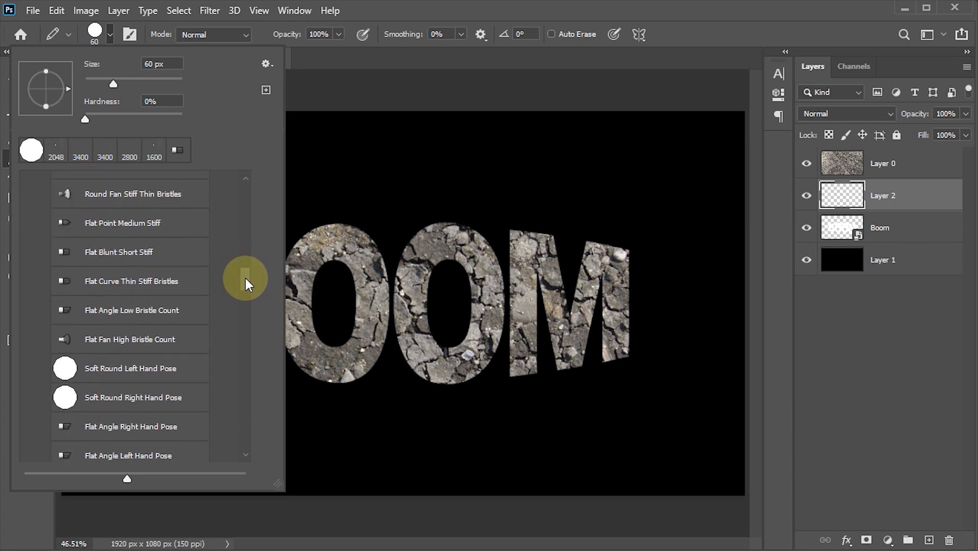
click(123, 255)
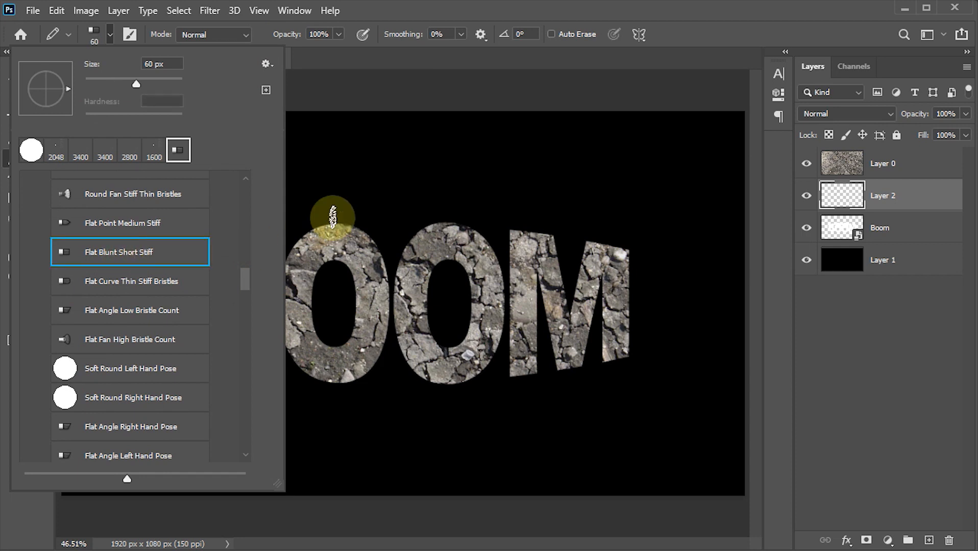
click(362, 202)
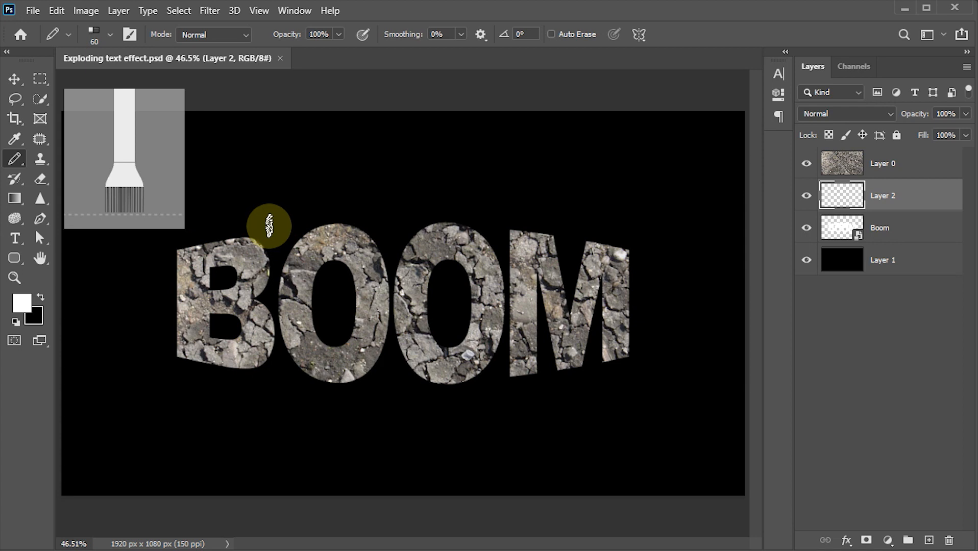
Paint black along the upper and lower edges of the BOOM letters to roughen them, starting at 60 px and continuing at 50 px
key(x)
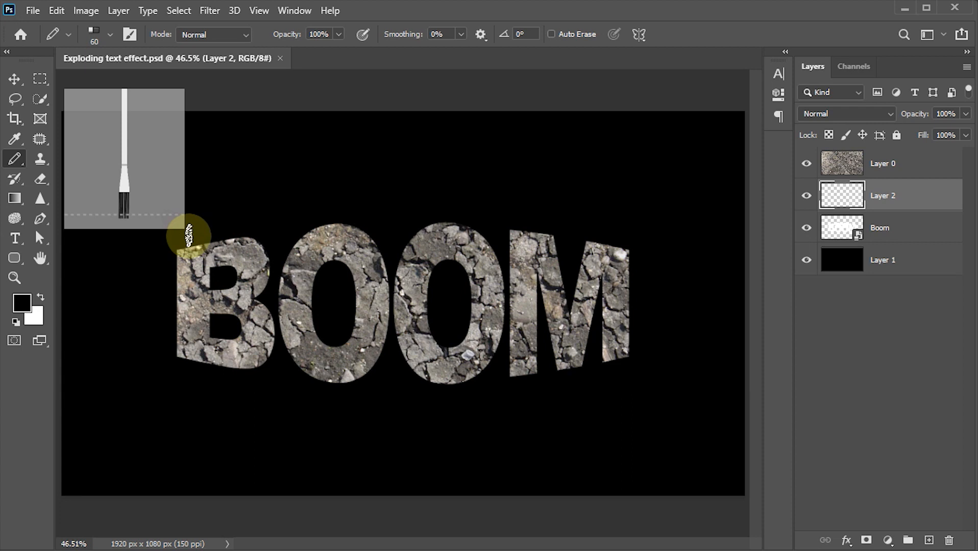
mouse_move(203, 235)
mouse_down()
mouse_move(234, 232)
mouse_move(239, 221)
mouse_move(262, 231)
mouse_up()
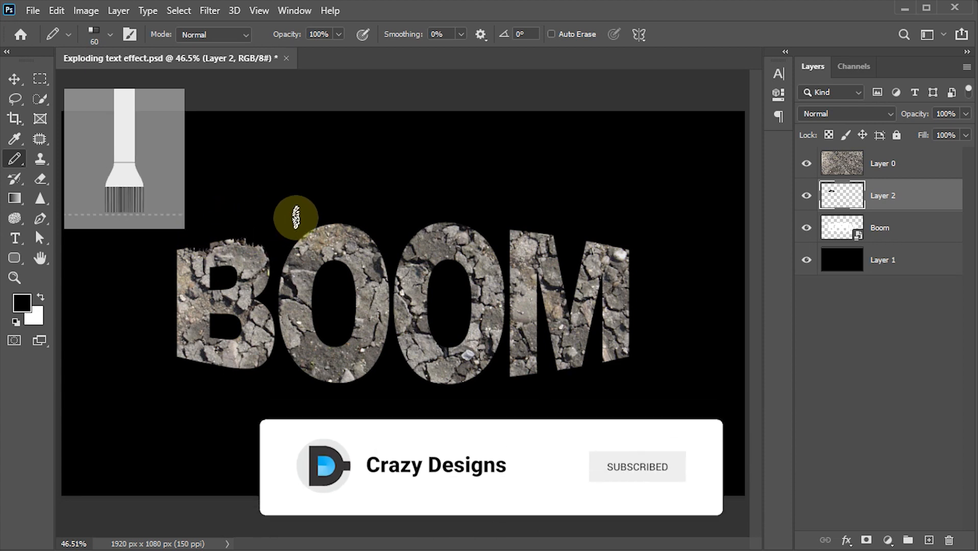
key(bracketleft)
key(bracketleft)
key(bracketleft)
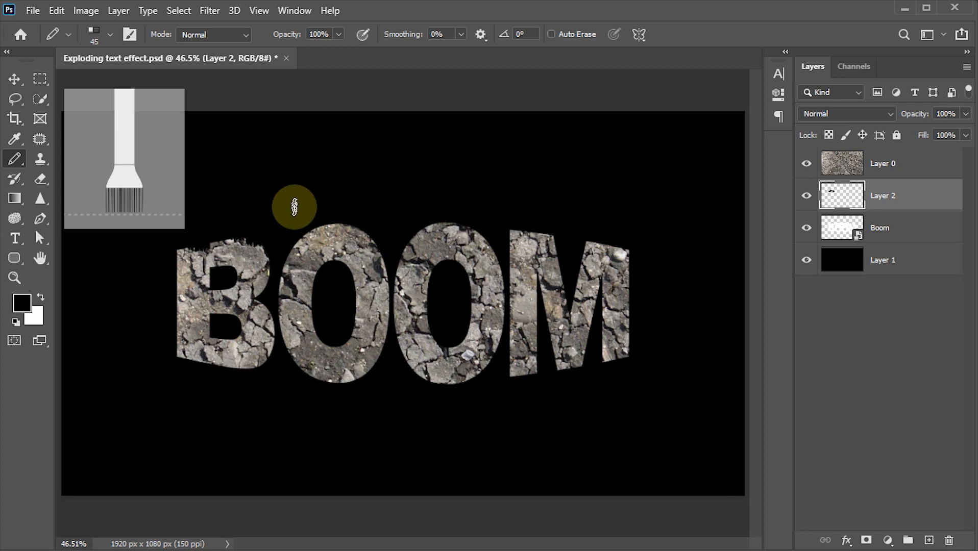
key(bracketright)
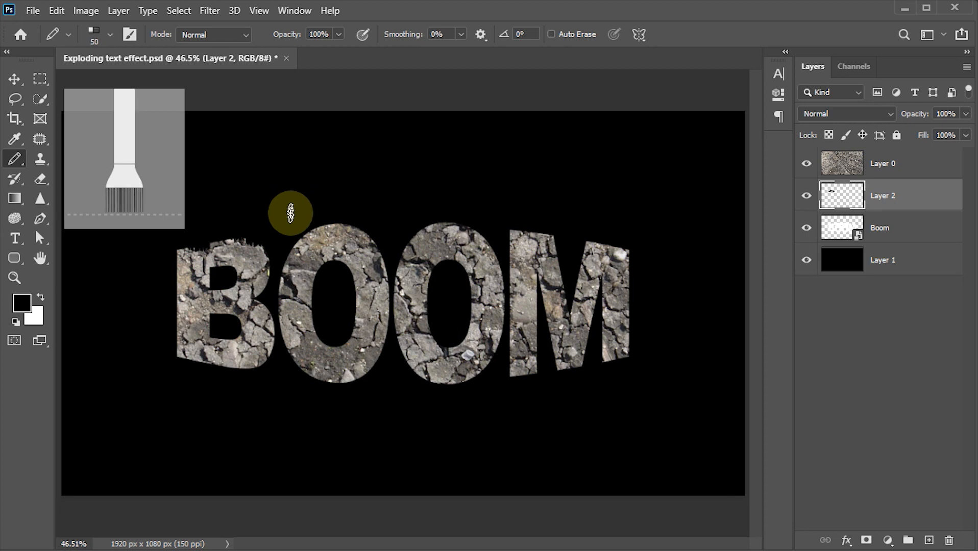
mouse_move(284, 243)
mouse_down()
mouse_move(350, 206)
mouse_move(356, 234)
mouse_move(377, 236)
mouse_move(378, 226)
mouse_move(382, 244)
mouse_move(374, 218)
mouse_move(400, 242)
mouse_move(408, 226)
mouse_move(458, 212)
mouse_move(493, 241)
mouse_move(468, 212)
mouse_move(441, 220)
mouse_move(498, 211)
mouse_move(522, 239)
mouse_move(539, 214)
mouse_move(629, 265)
mouse_move(625, 237)
mouse_move(635, 362)
mouse_move(608, 375)
mouse_move(584, 368)
mouse_move(549, 381)
mouse_move(461, 387)
mouse_move(416, 366)
mouse_move(427, 404)
mouse_move(423, 386)
mouse_move(476, 384)
mouse_move(382, 391)
mouse_move(363, 375)
mouse_move(318, 385)
mouse_move(339, 388)
mouse_move(252, 382)
mouse_move(190, 363)
mouse_up()
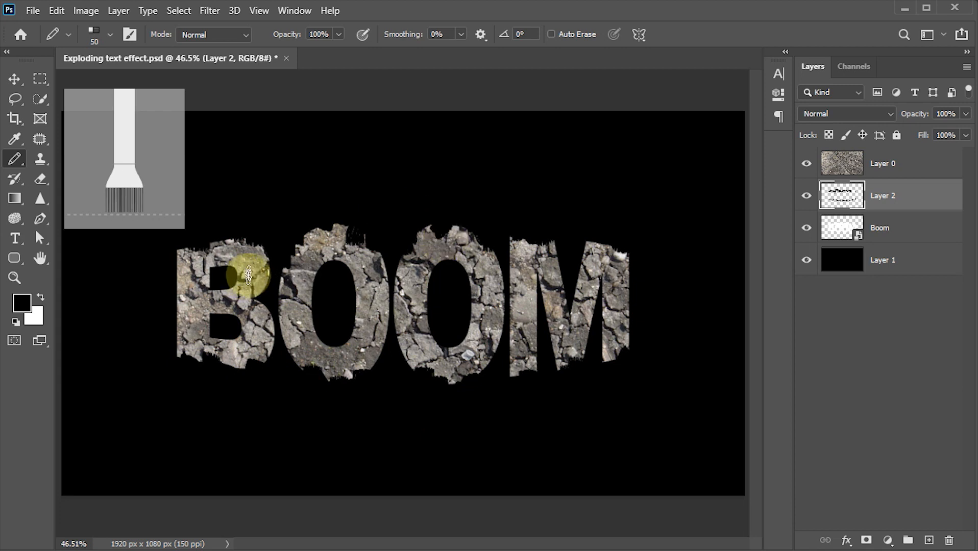
Switch to the Brush tool, collapse the Legacy Brushes 2 presets and expand the Explosion_Brushes 2 group
drag(12, 164, 80, 158)
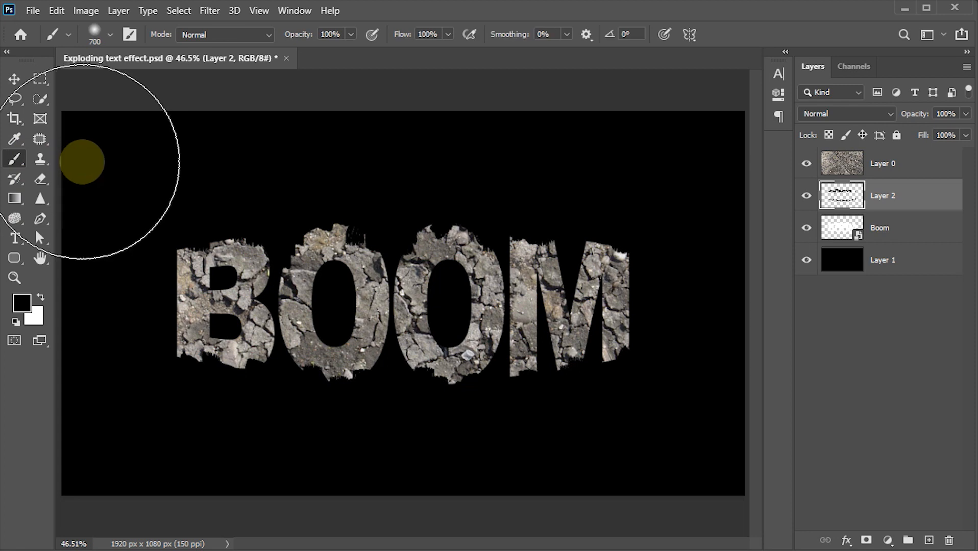
click(110, 37)
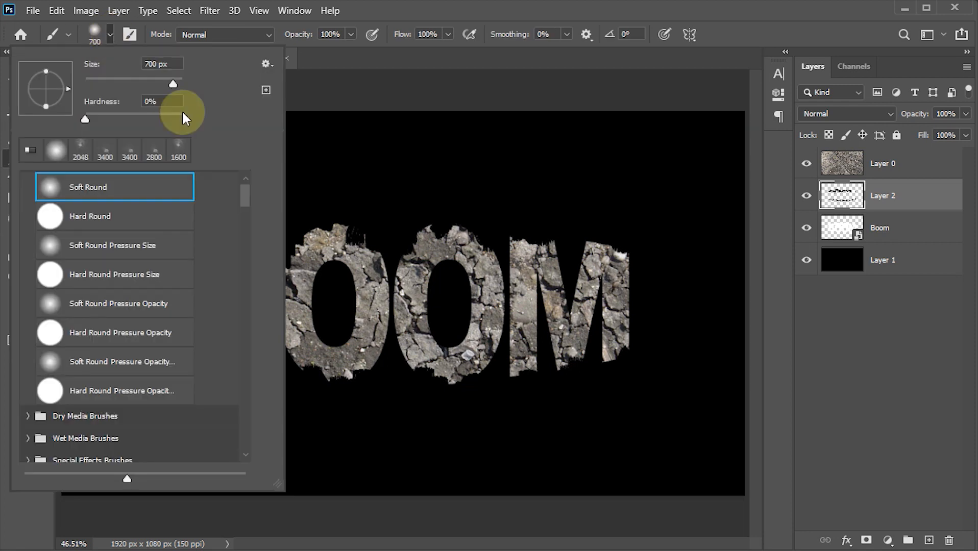
drag(245, 197, 246, 245)
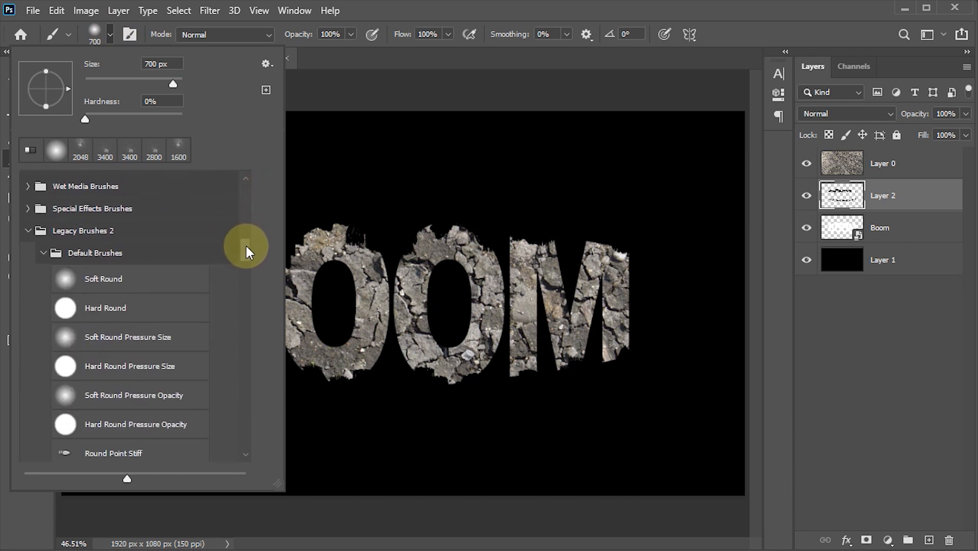
click(28, 234)
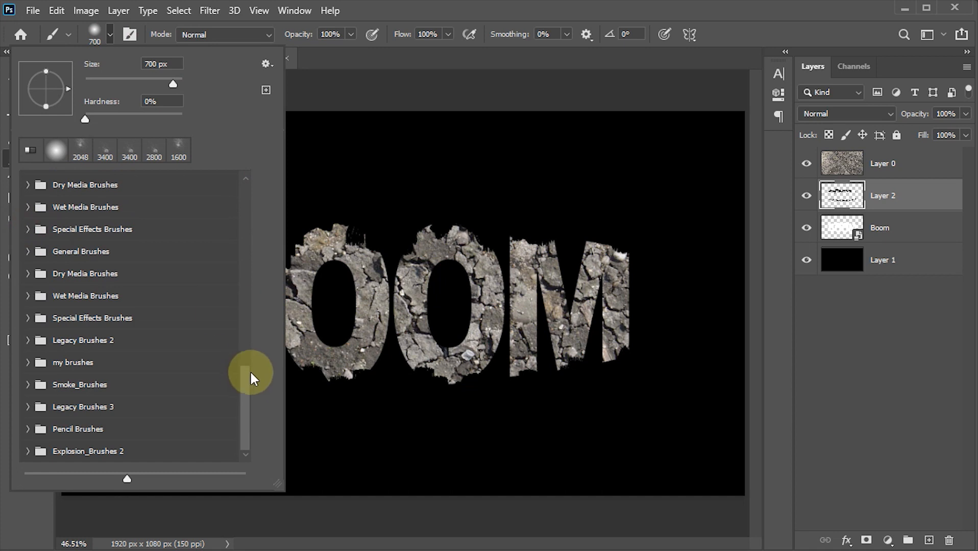
click(27, 452)
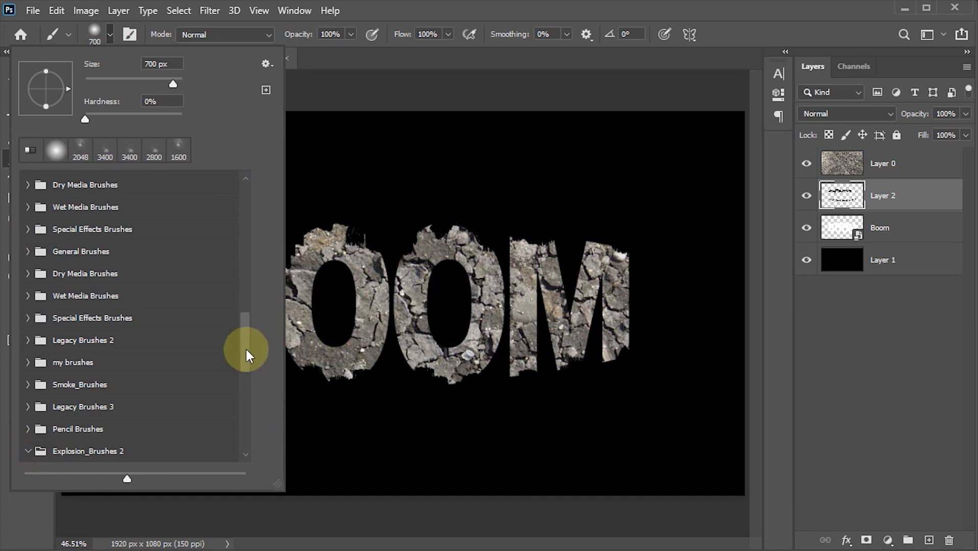
drag(245, 348, 244, 378)
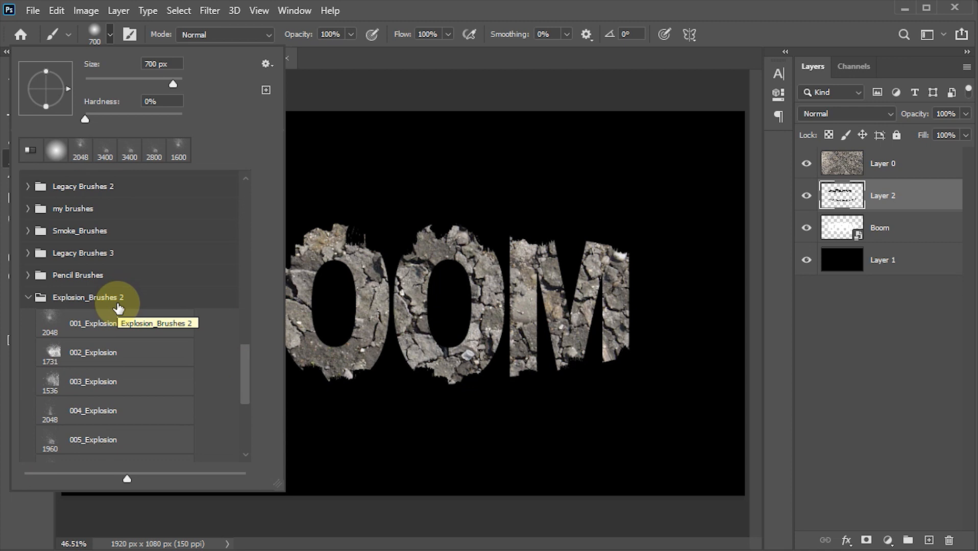
click(266, 64)
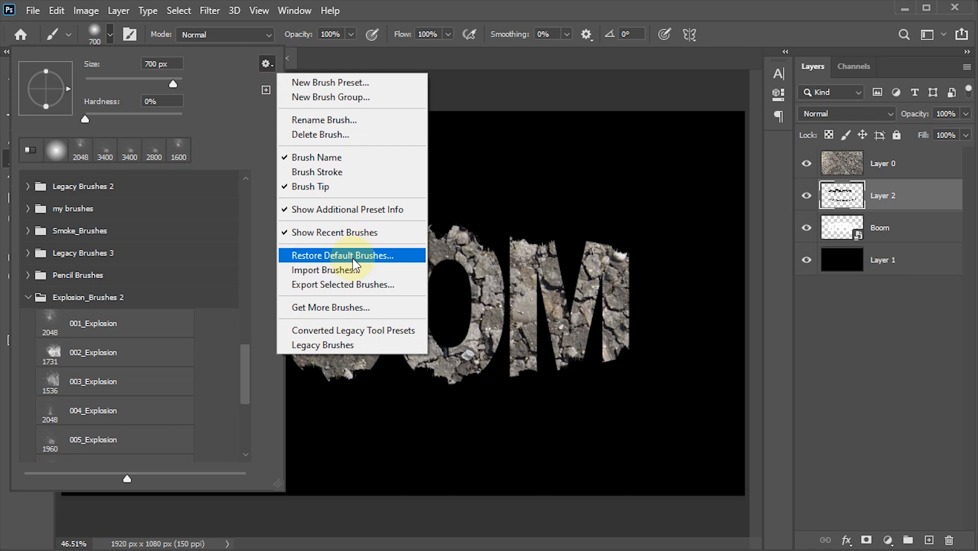
click(324, 270)
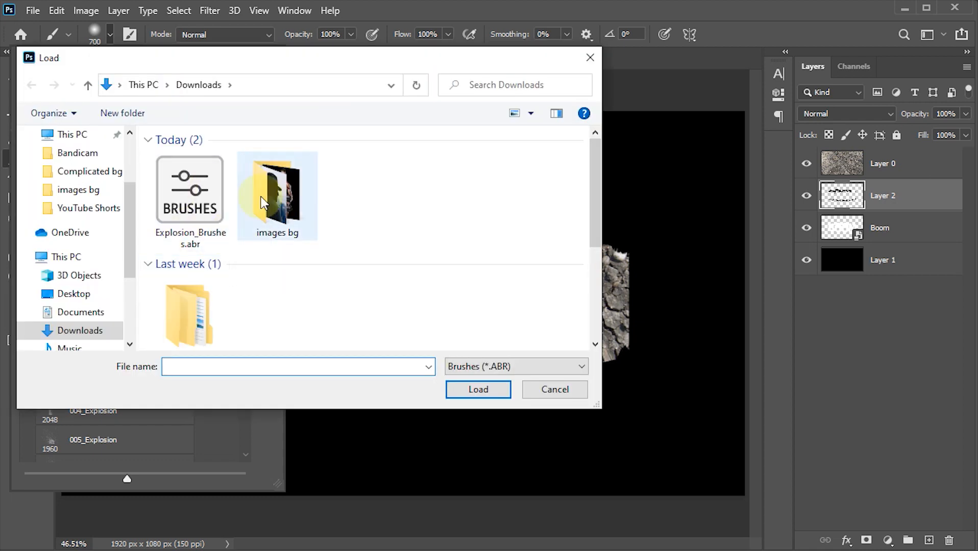
click(192, 180)
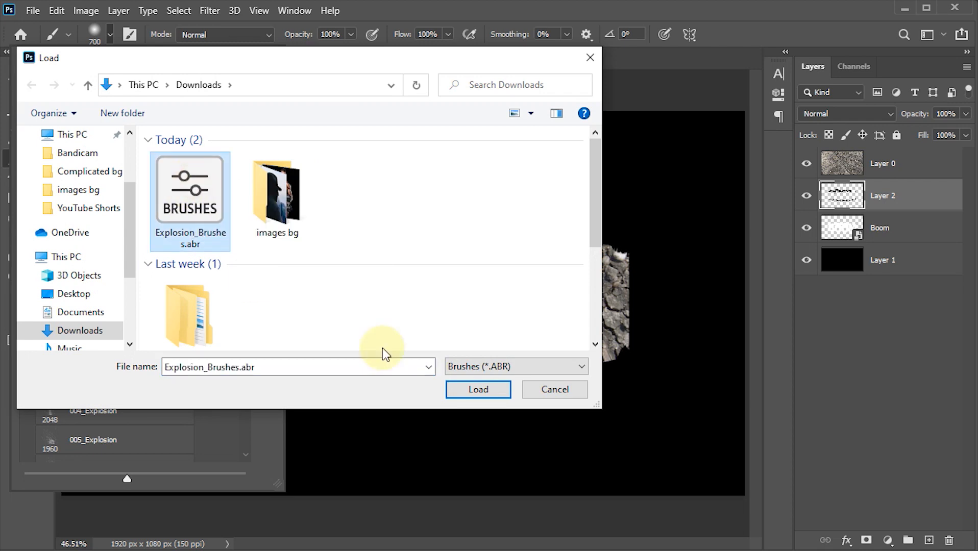
click(550, 388)
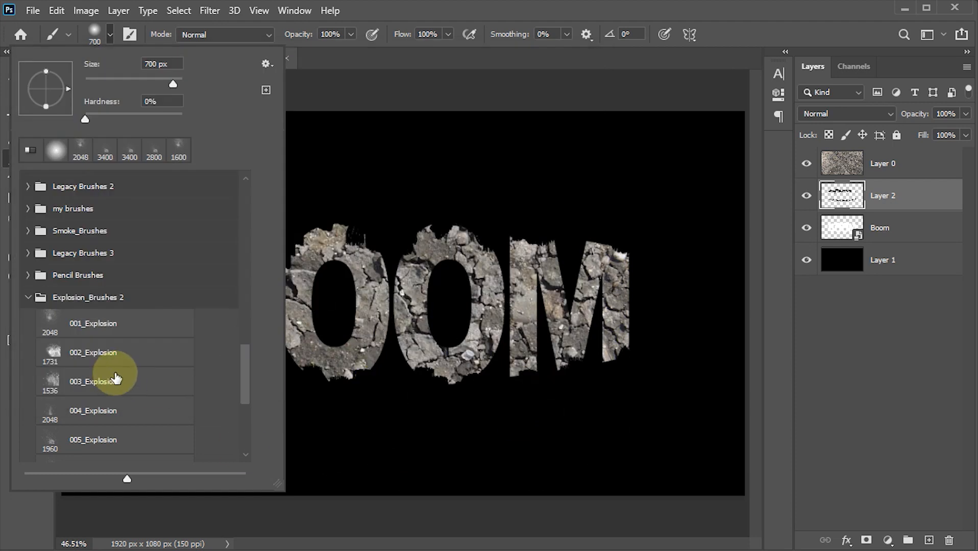
Choose the 001_Explosion brush at 1700 px, swap the foreground colour to white and stamp debris once over the middle of BOOM
click(94, 326)
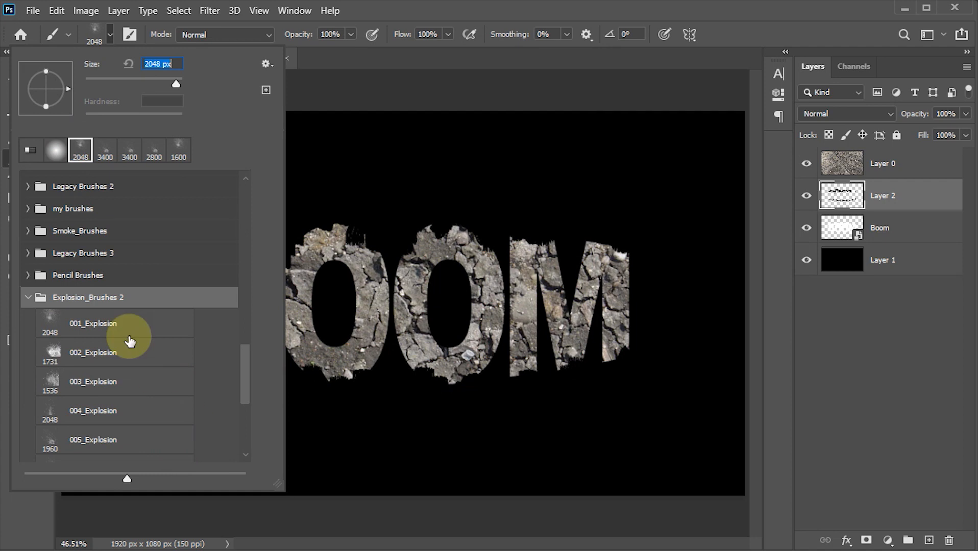
click(104, 328)
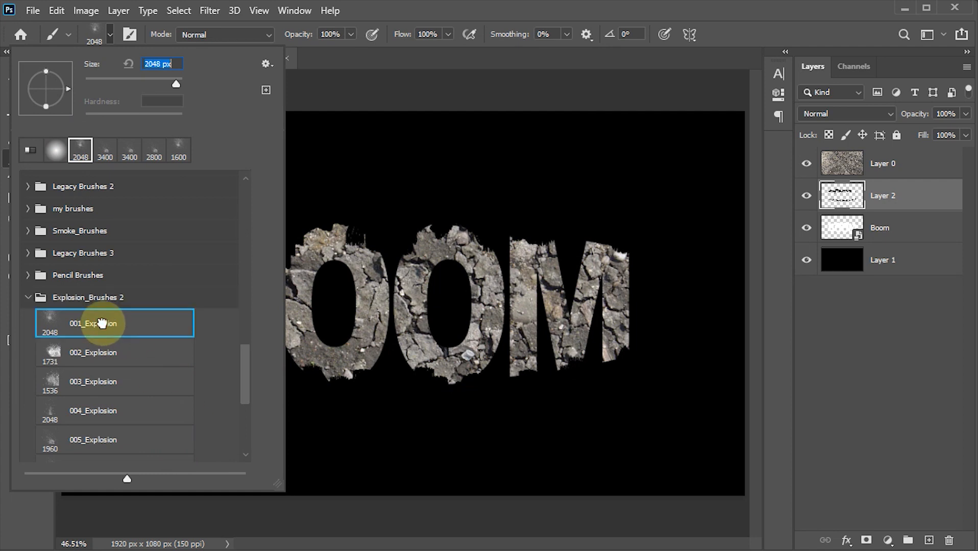
click(176, 65)
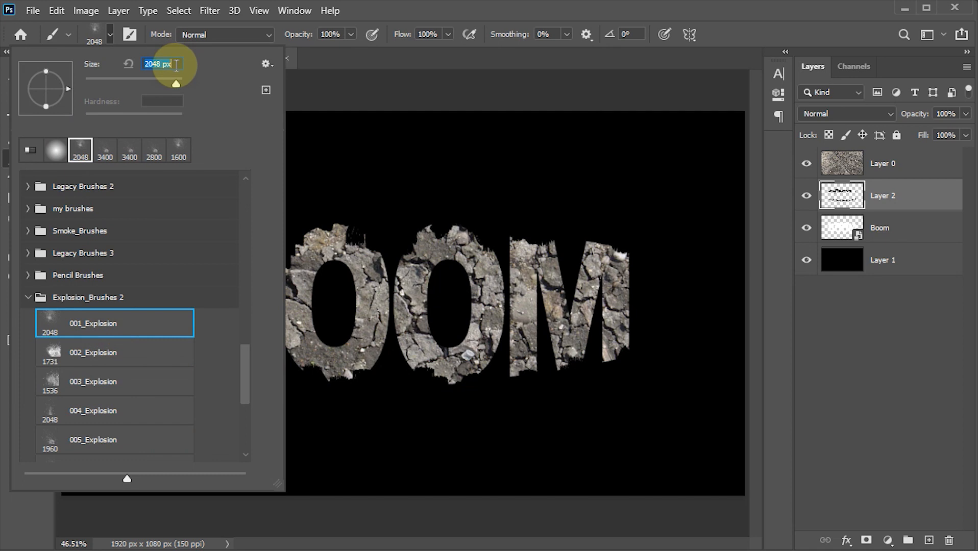
text(1)
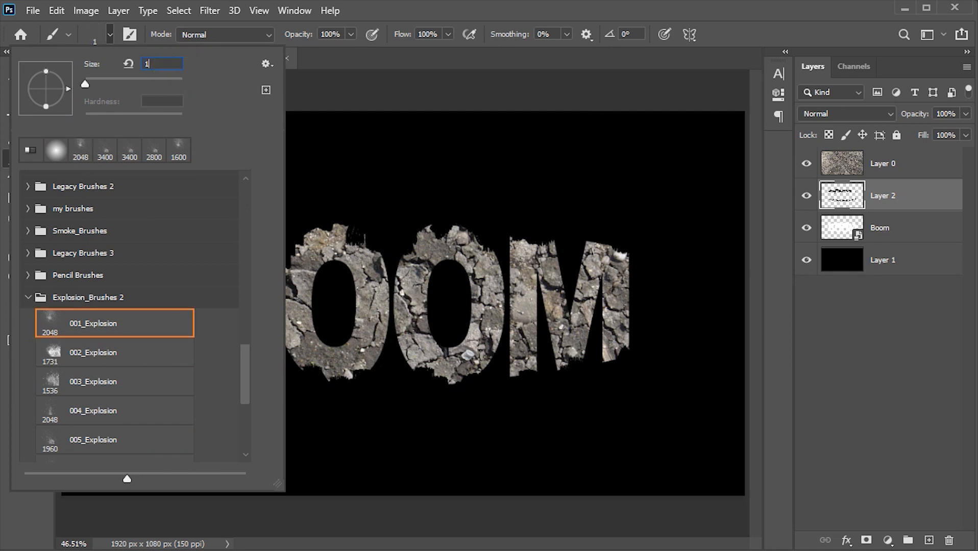
text(700)
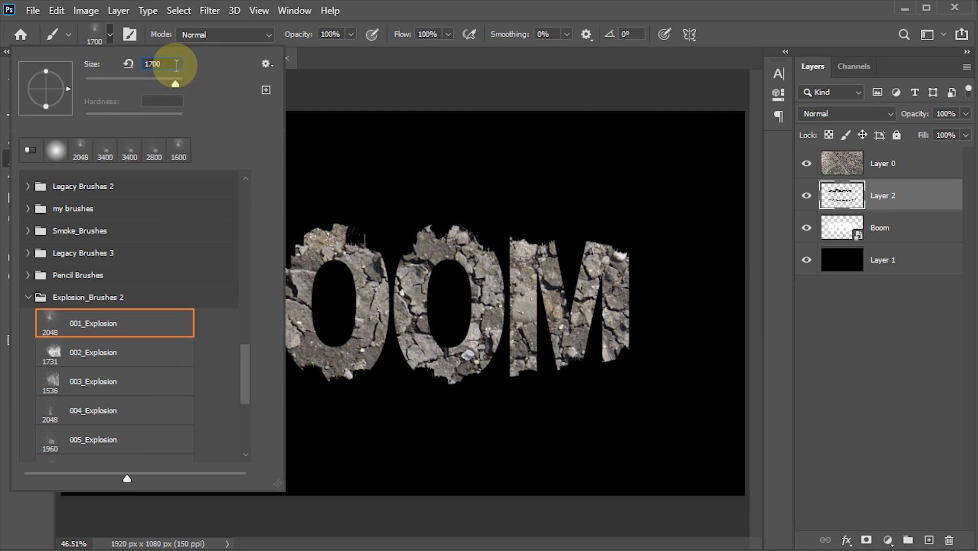
key(Return)
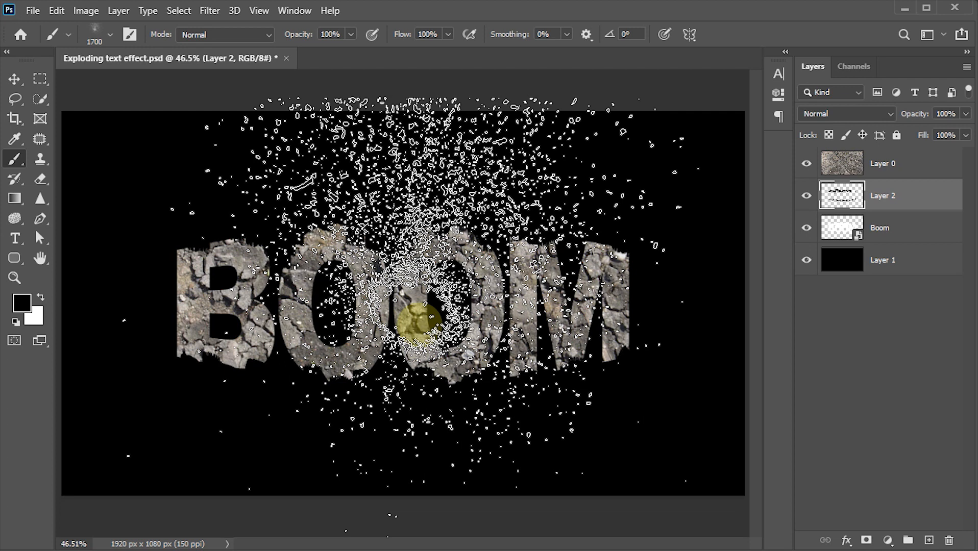
key(x)
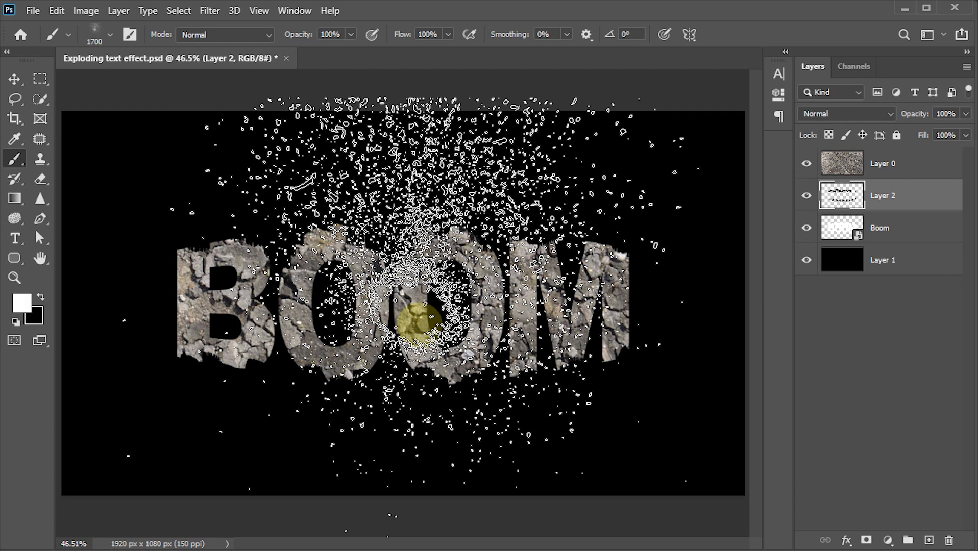
click(414, 320)
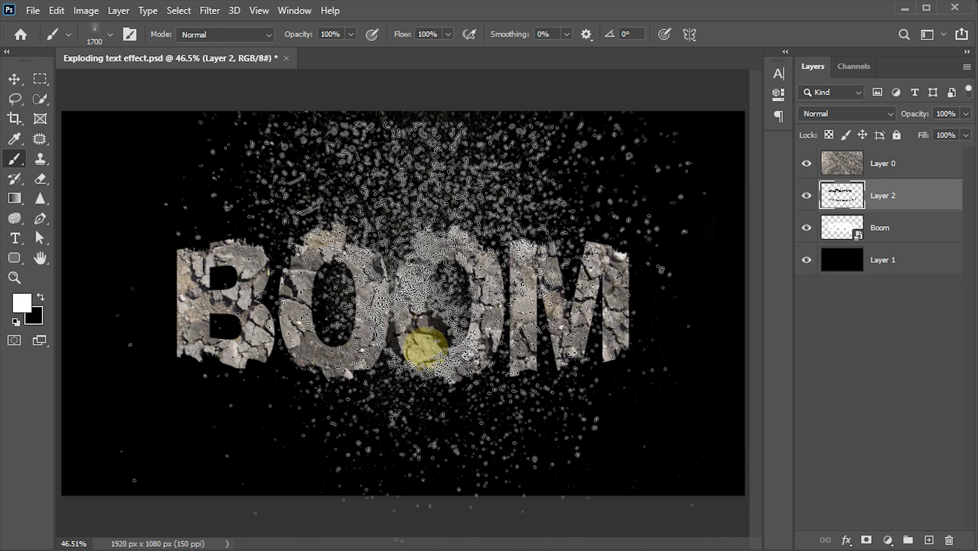
Stamp larger white debris across the canvas with the 005_Explosion brush at 3800 px, first unrotated and again at a 180° angle
click(109, 36)
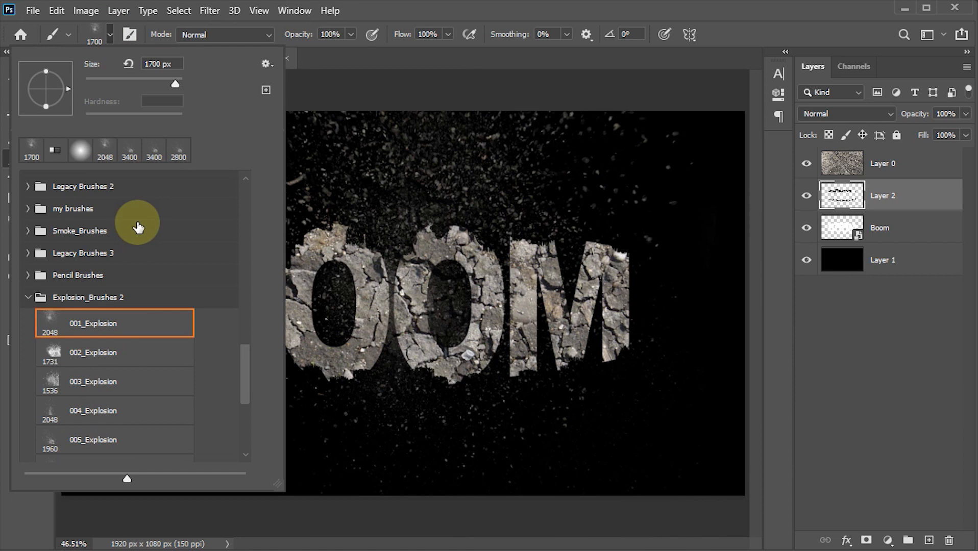
click(104, 443)
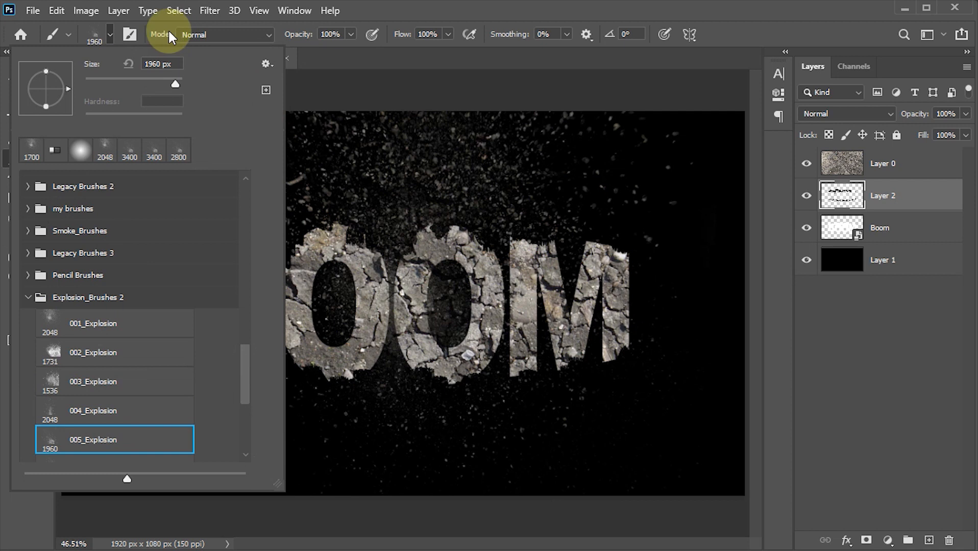
click(176, 64)
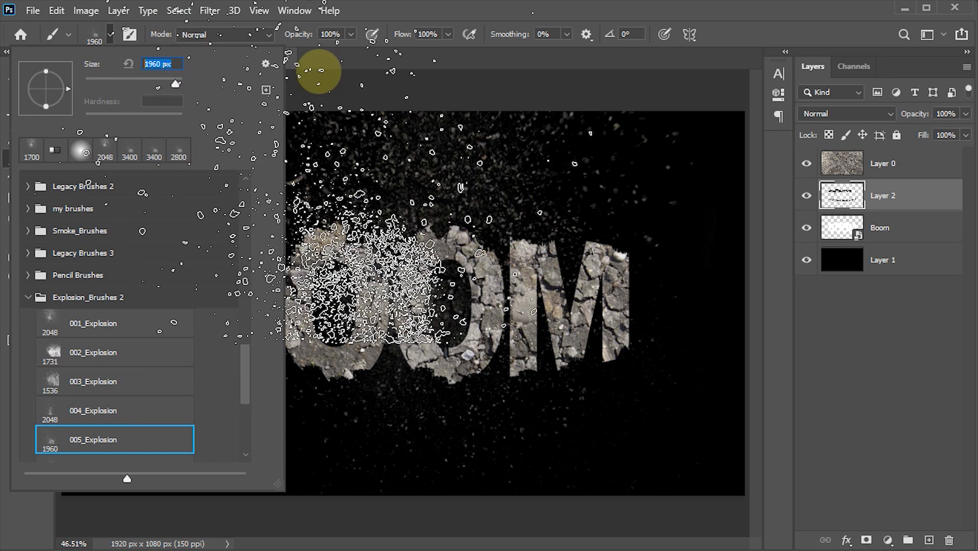
text(3800)
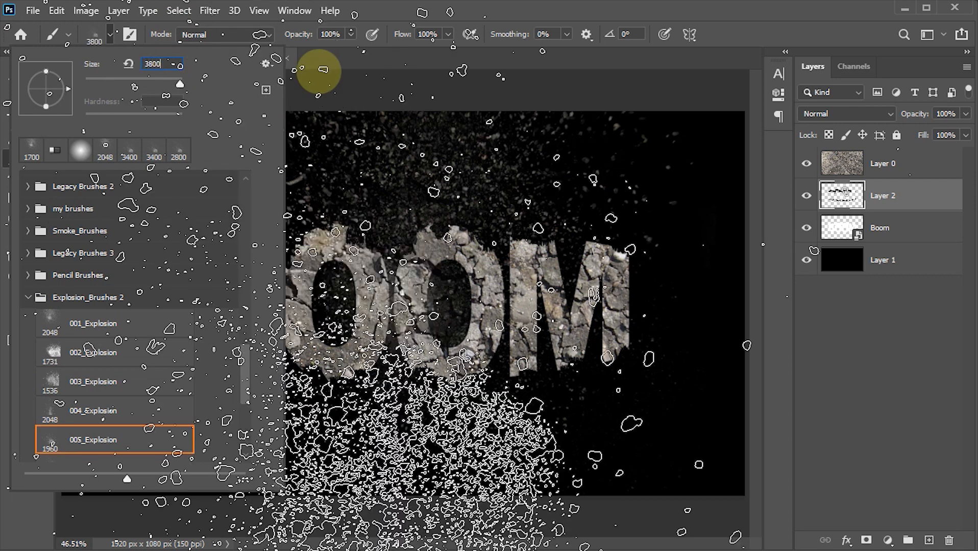
key(Return)
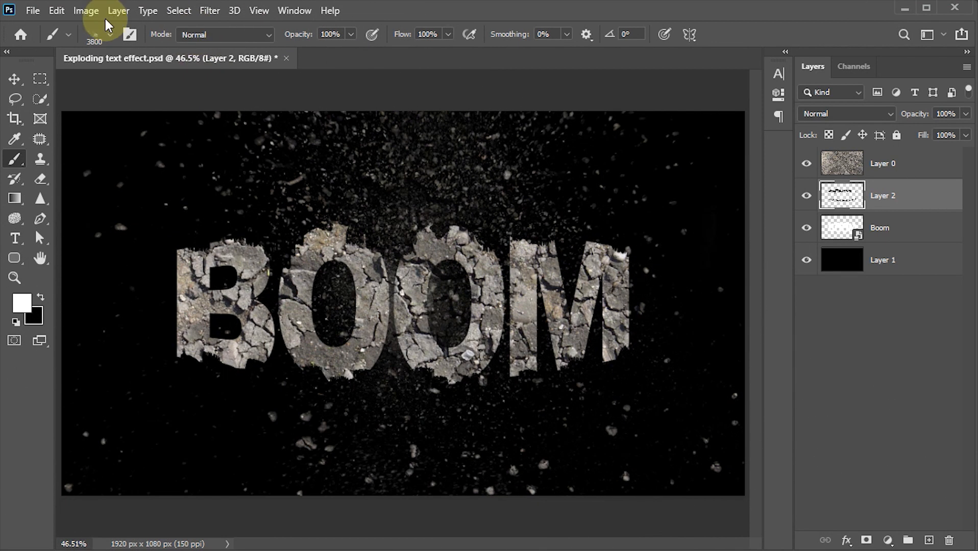
click(111, 35)
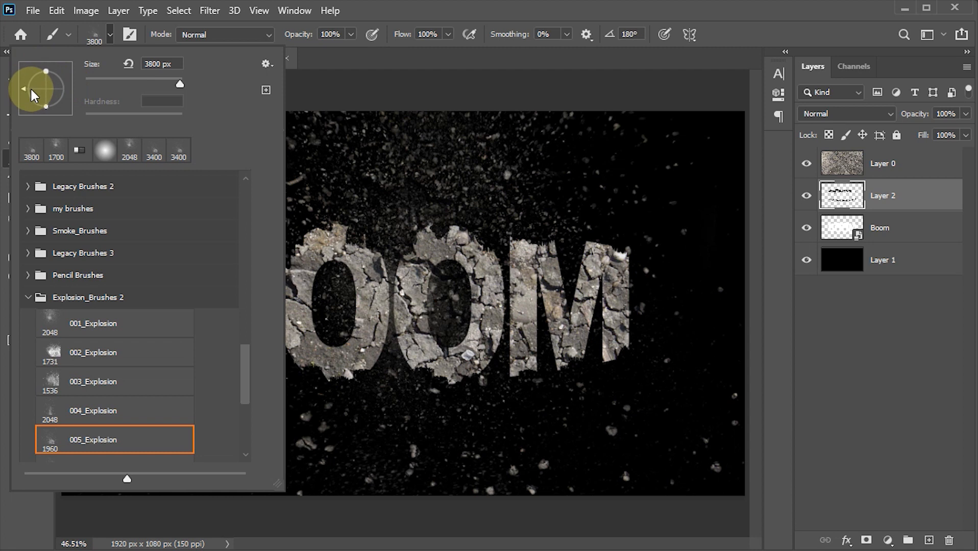
click(403, 221)
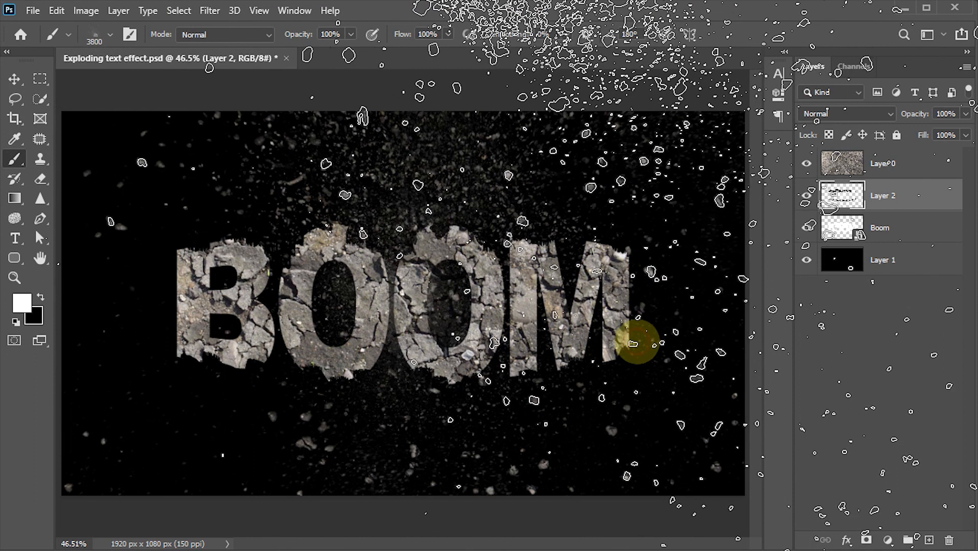
Switch to the Move tool and convert Layer 2 to a smart object
key(v)
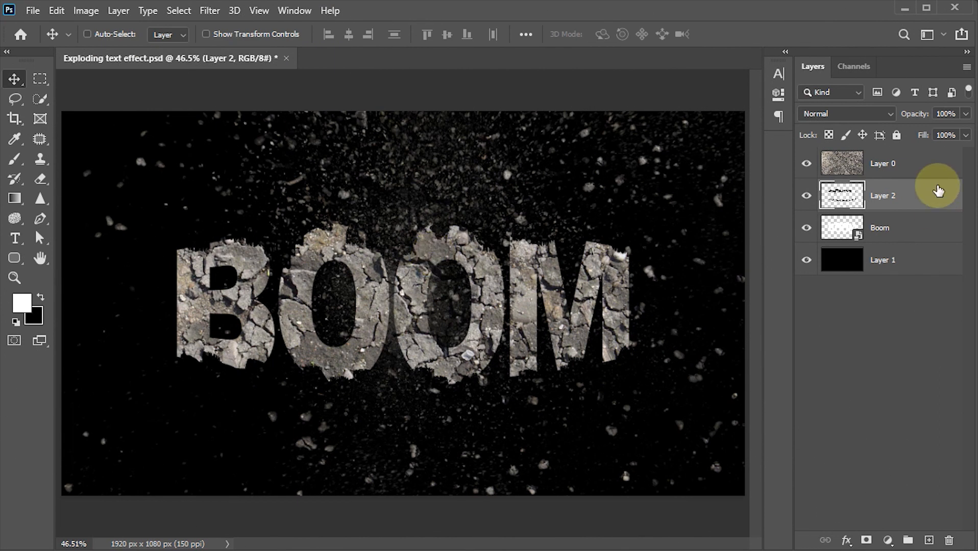
click(966, 67)
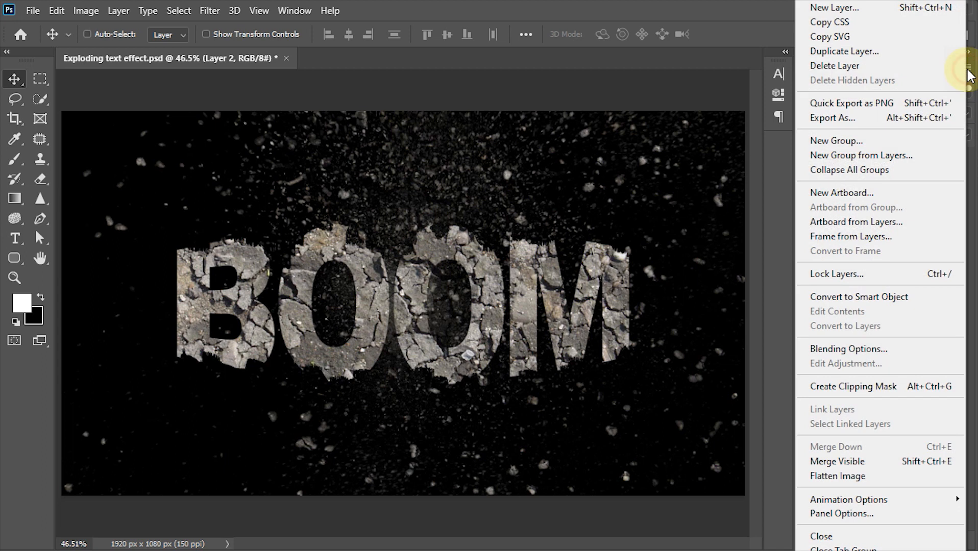
click(876, 298)
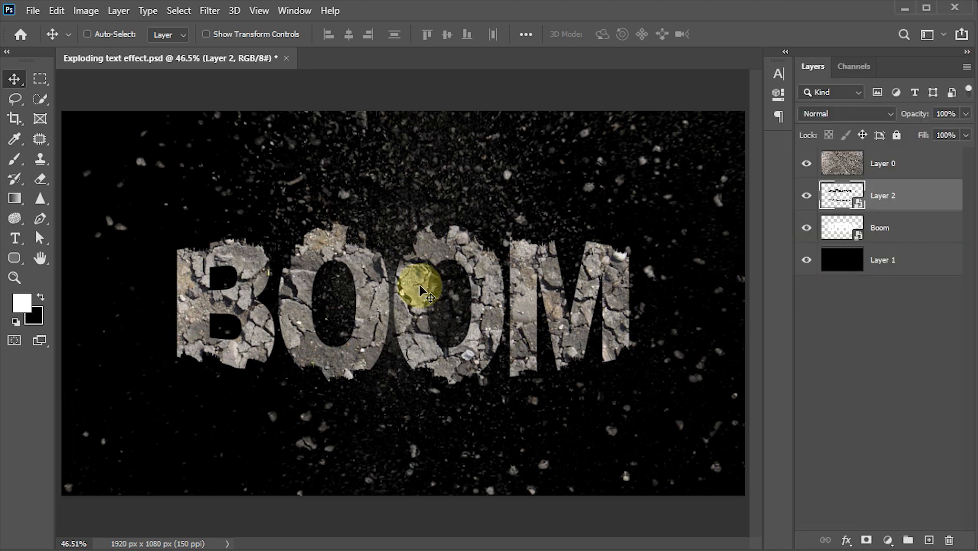
Apply a Radial Blur to Layer 2 with amount 10, Zoom method and Best quality, and save the document
click(210, 11)
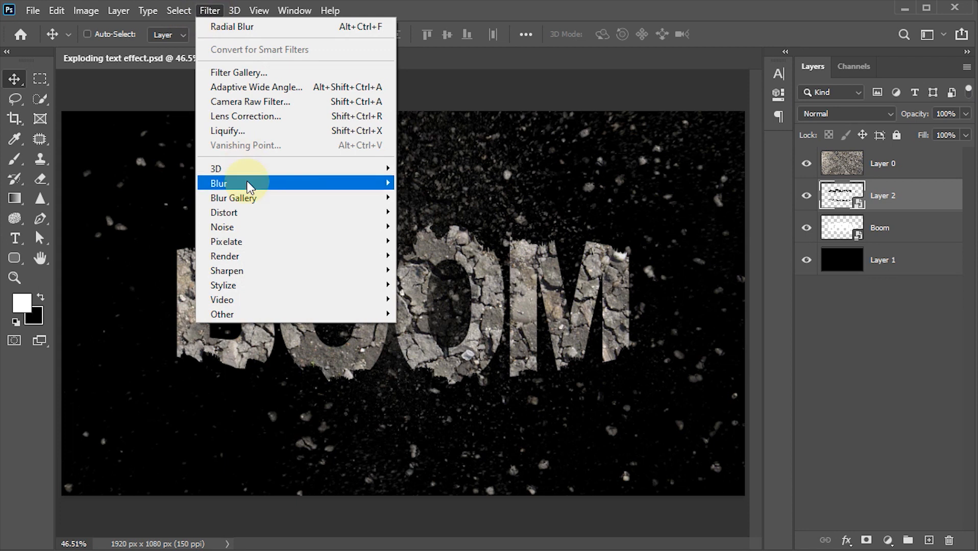
mouse_move(299, 184)
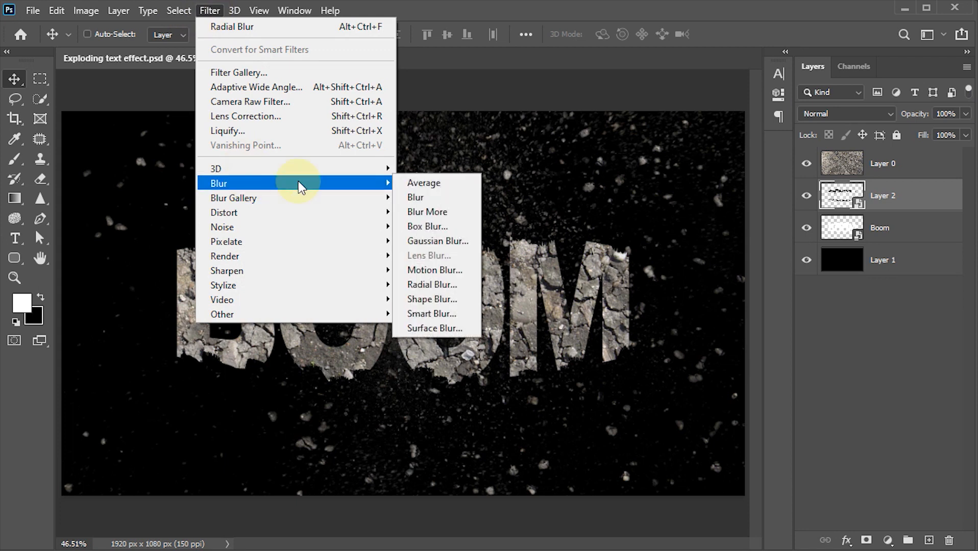
click(432, 285)
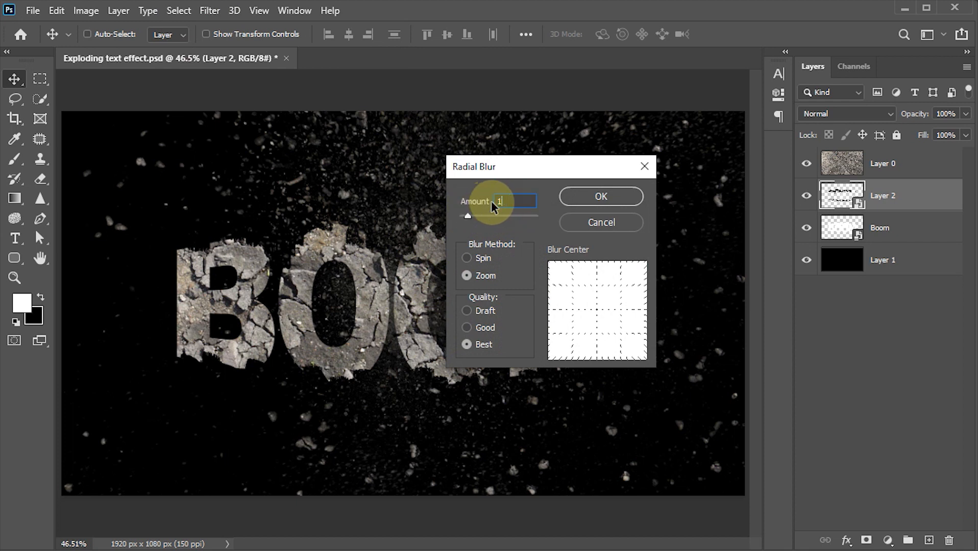
click(479, 277)
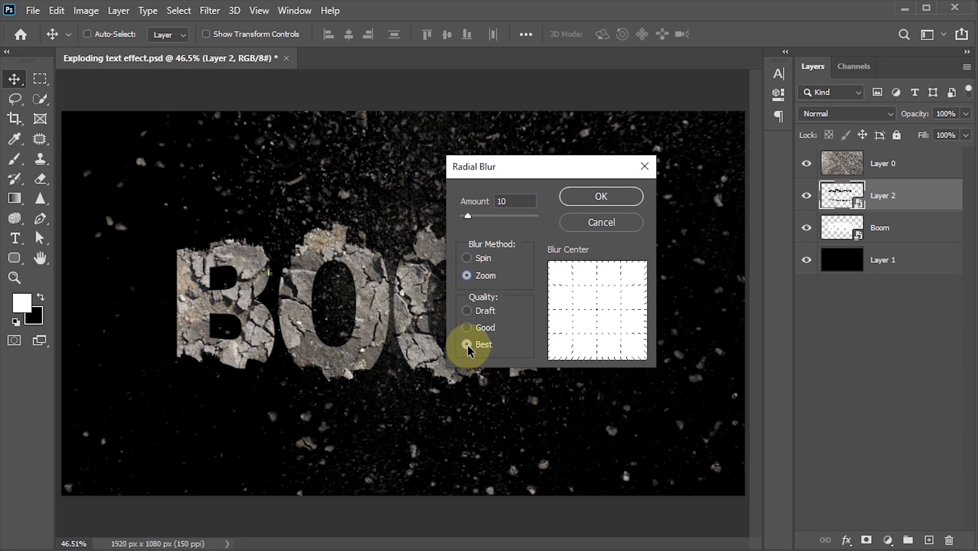
click(616, 201)
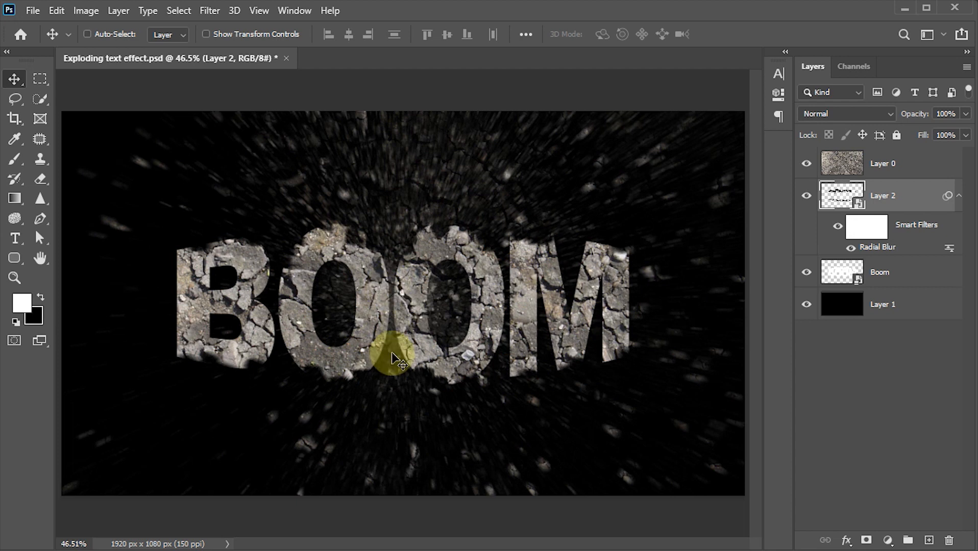
key(ctrl+s)
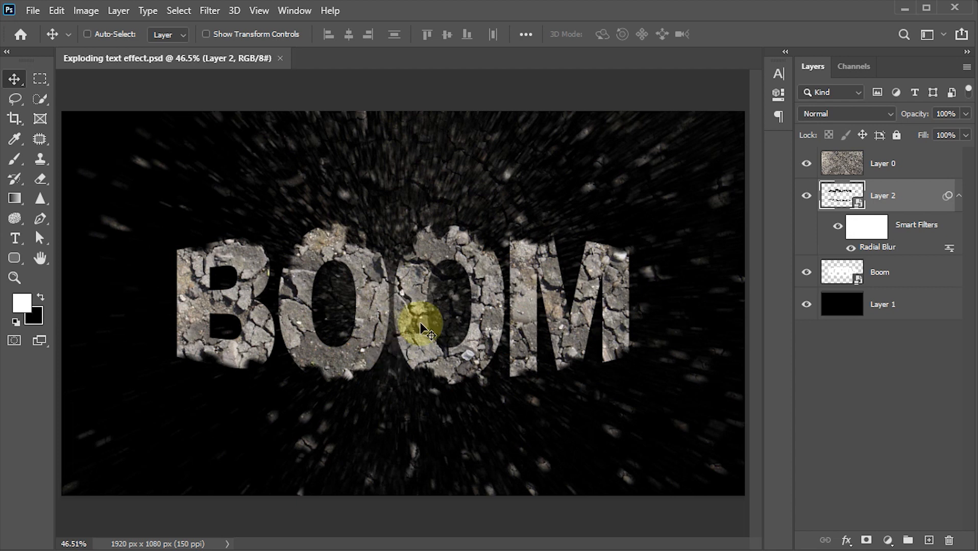
Create a new layer above Layer 2 and set up the 012_Explosion brush at 1500 px
click(930, 540)
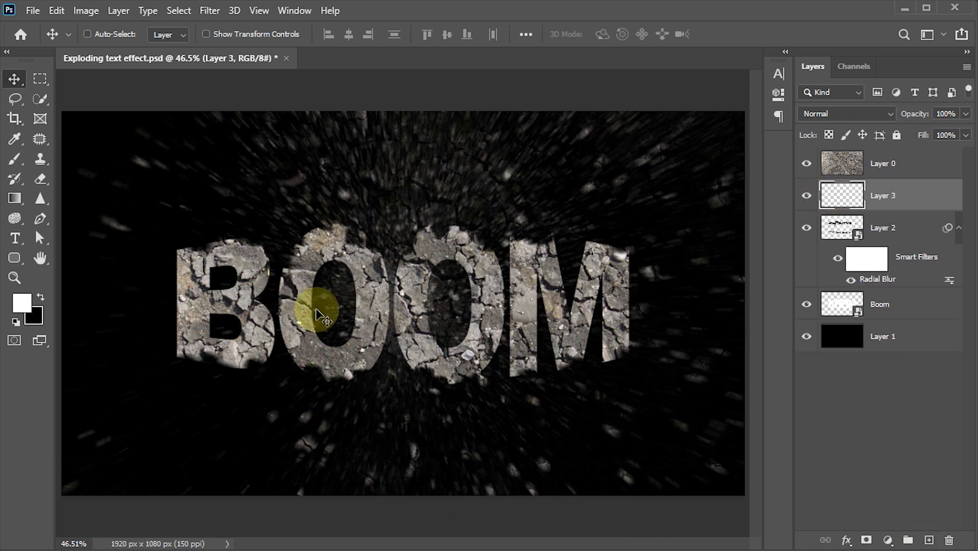
key(b)
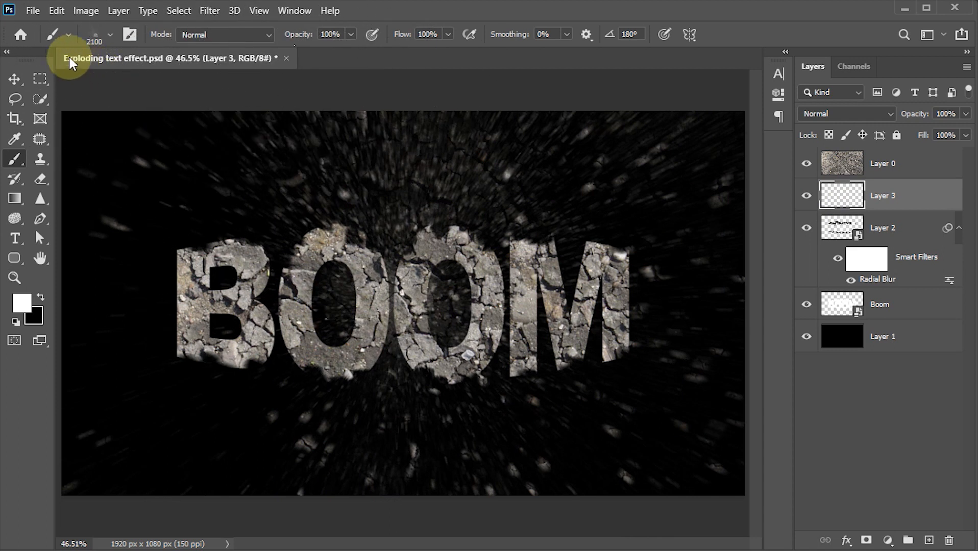
click(111, 32)
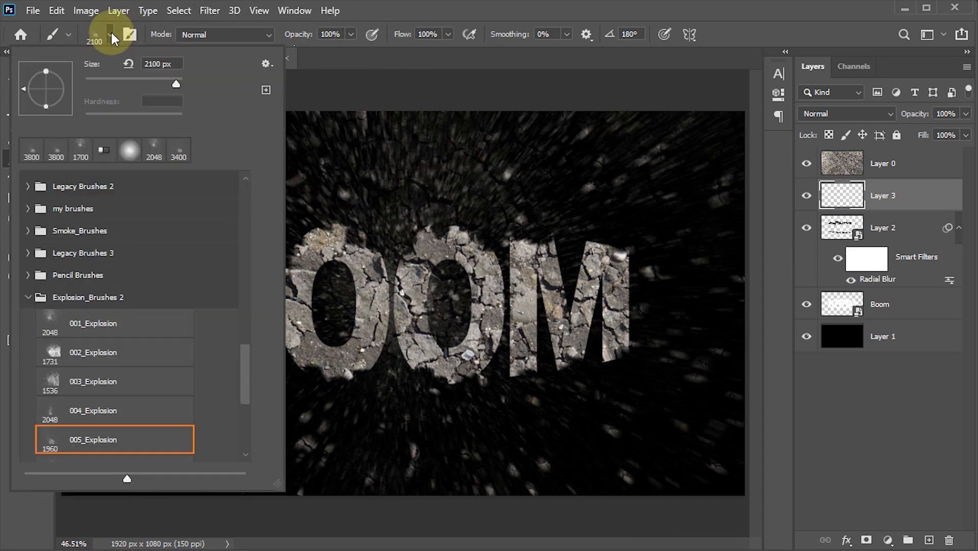
drag(246, 359, 247, 414)
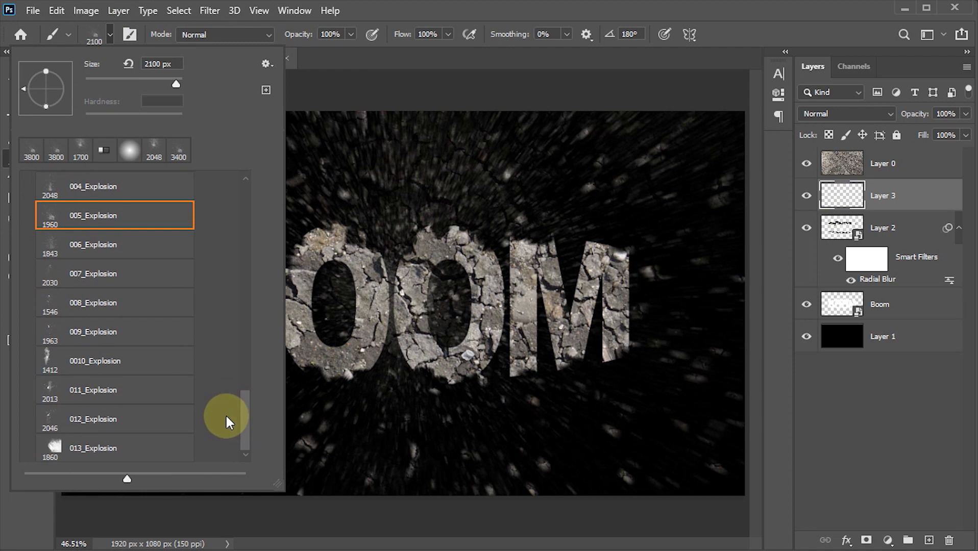
click(90, 422)
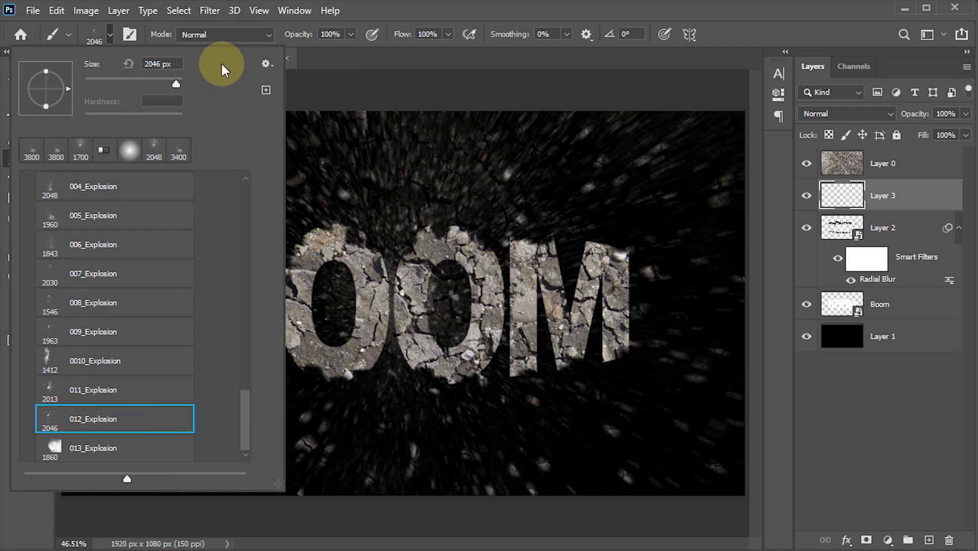
click(171, 63)
text(15)
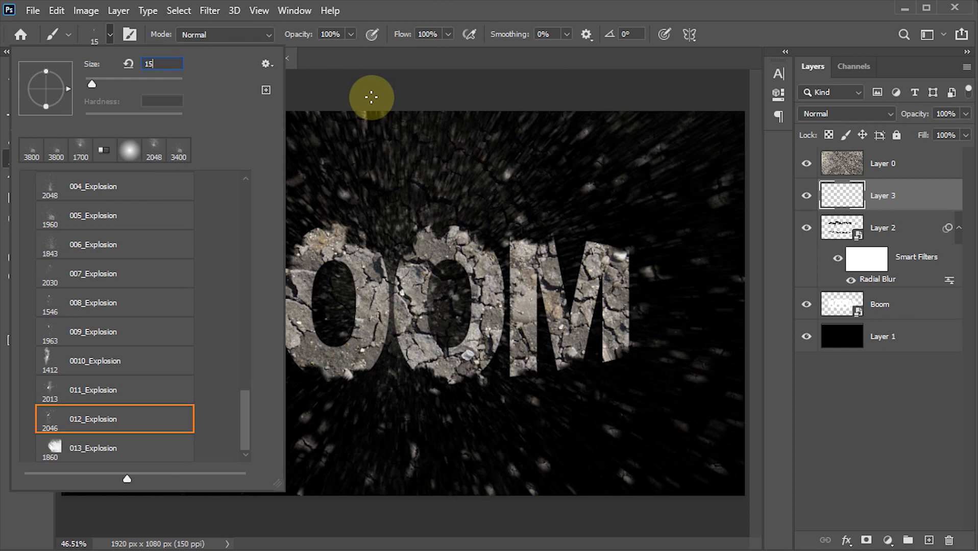
text(00)
key(Return)
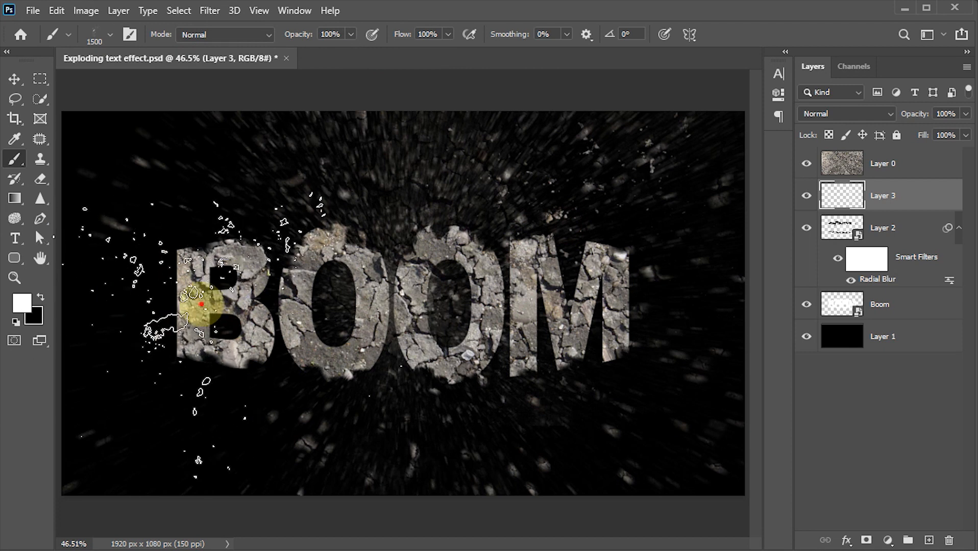
Stamp debris over the letter B, undo that stamp and place it again slightly lower on the letter
click(201, 305)
key(ctrl+z)
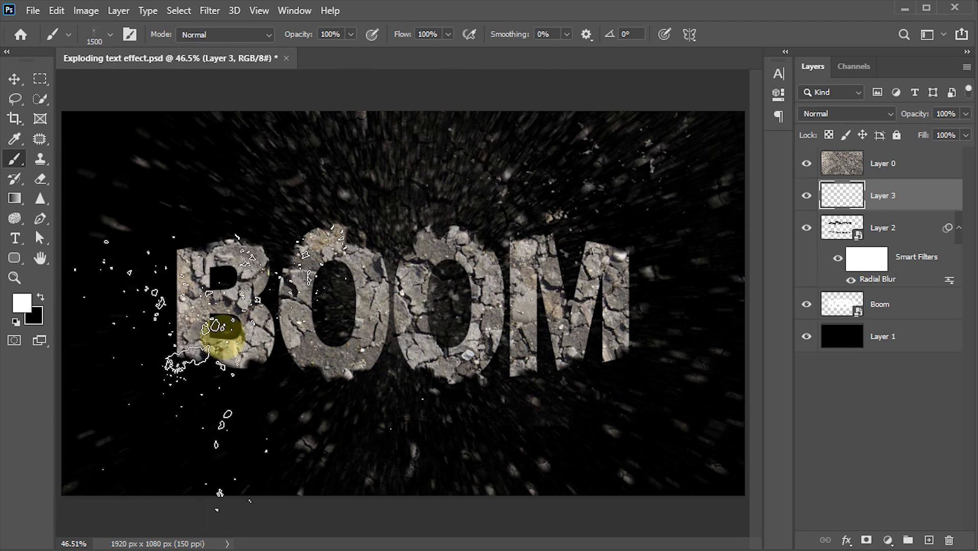
click(224, 338)
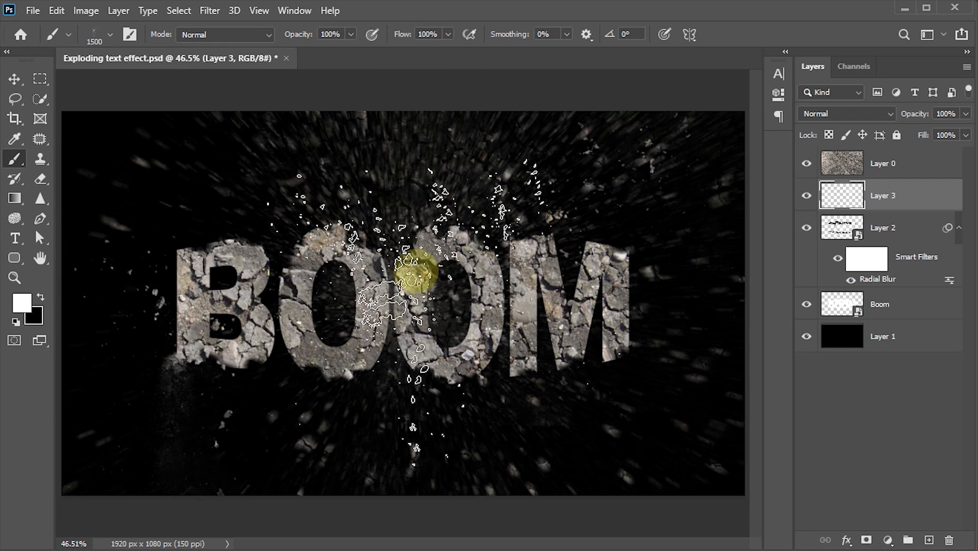
Choose the 003_Explosion brush at 1500 px and stamp dense debris once over the letter M
click(110, 32)
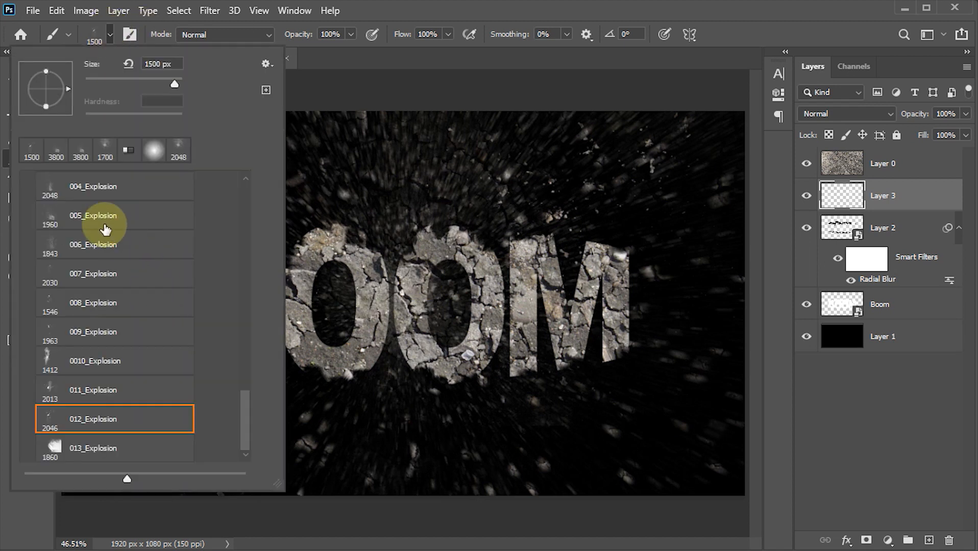
scroll(106, 230, up, 4)
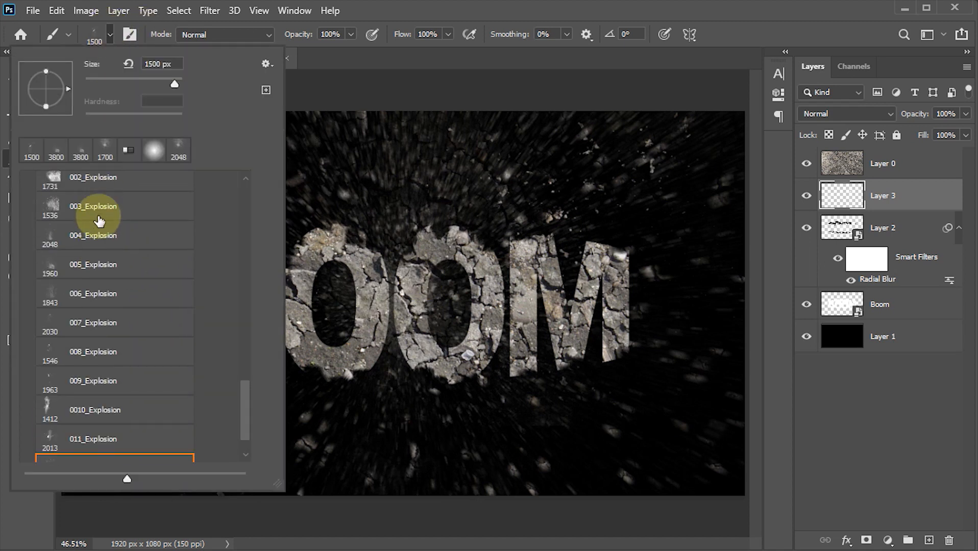
click(97, 208)
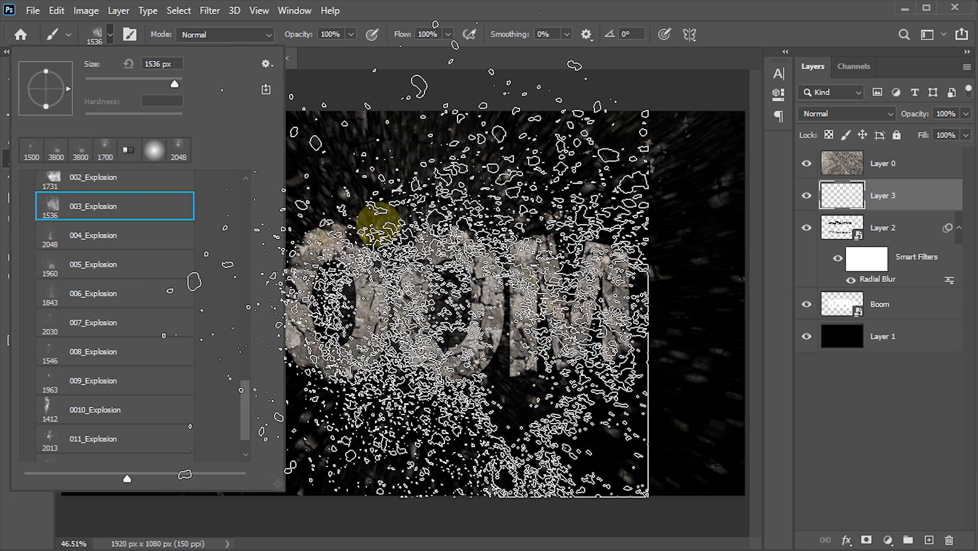
click(377, 224)
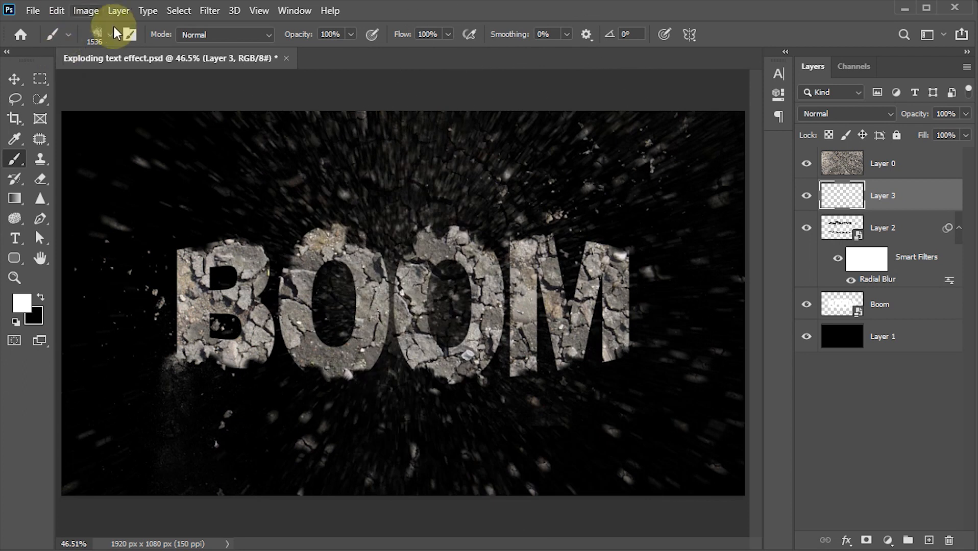
click(110, 30)
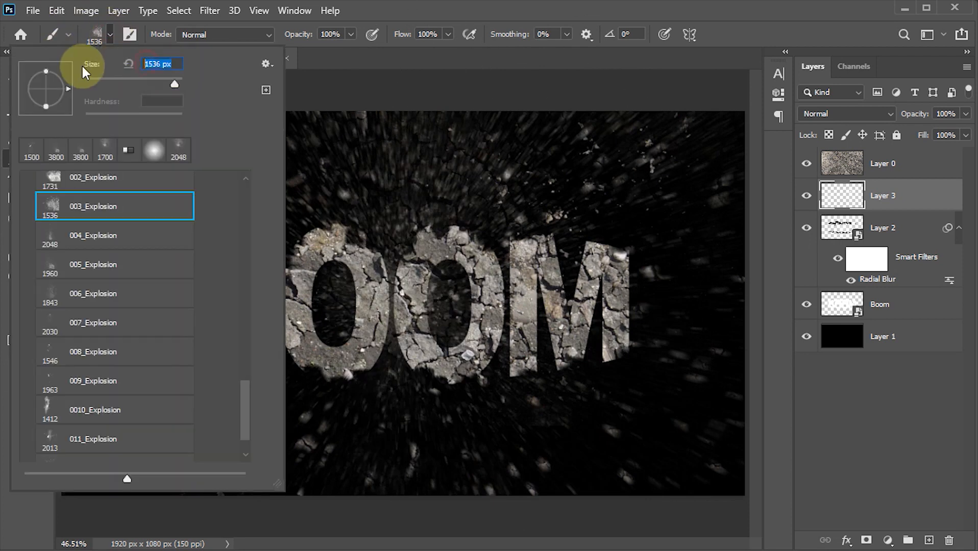
text(1500)
key(Return)
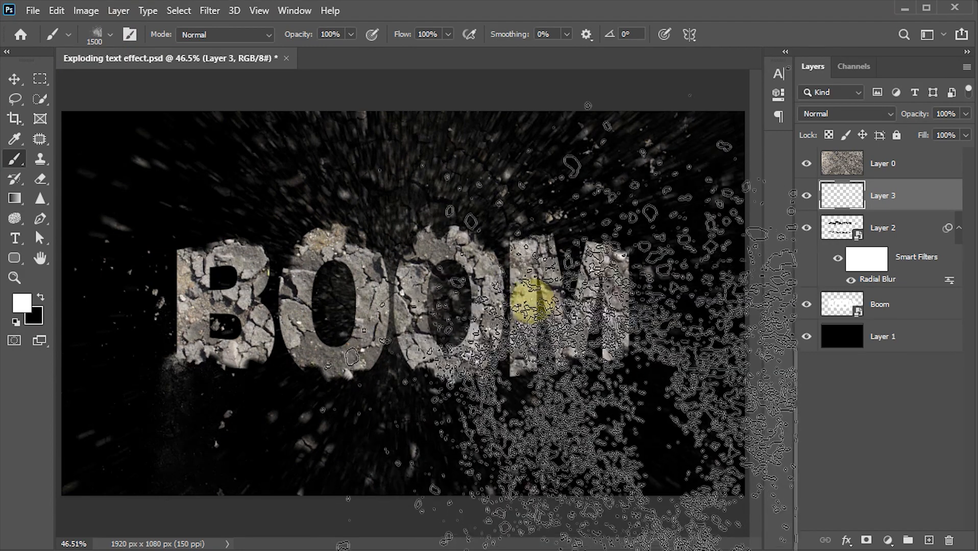
click(531, 291)
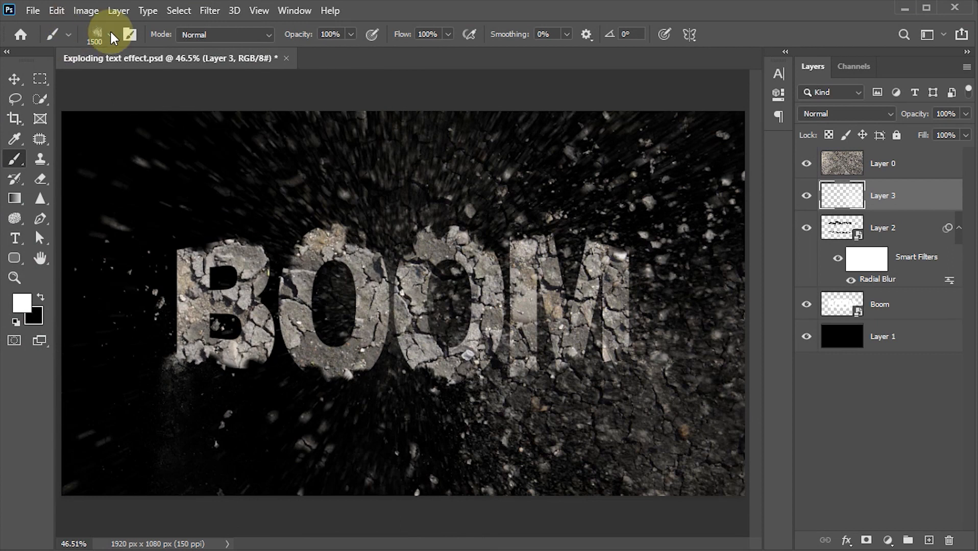
Rotate the 003_Explosion brush to 177° and stamp debris once over the letter B, with the interface panels hidden
click(111, 36)
drag(68, 88, 54, 77)
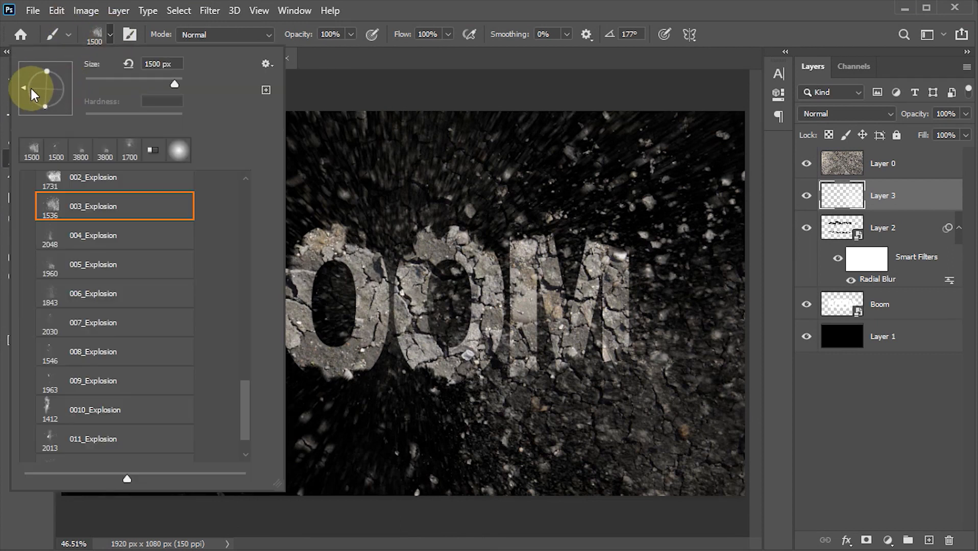
key(Return)
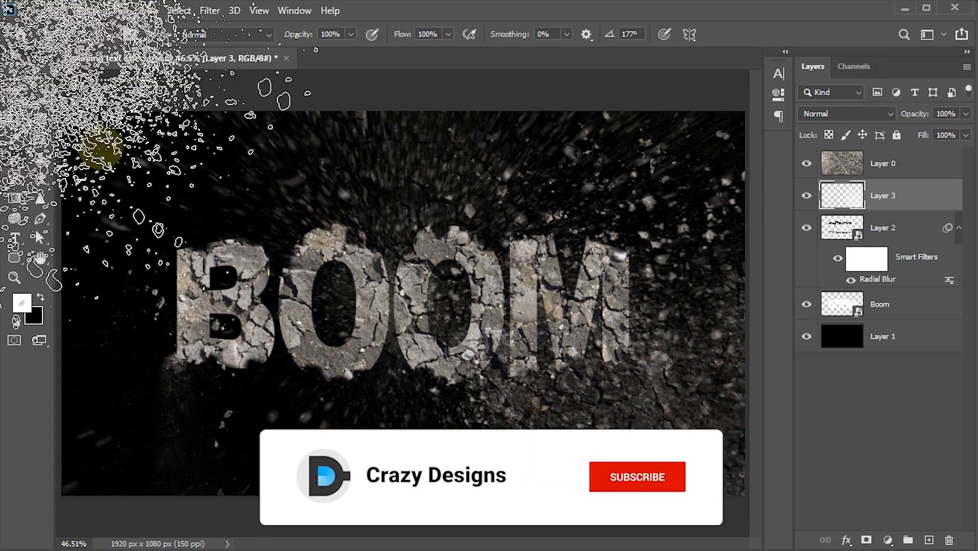
key(Tab)
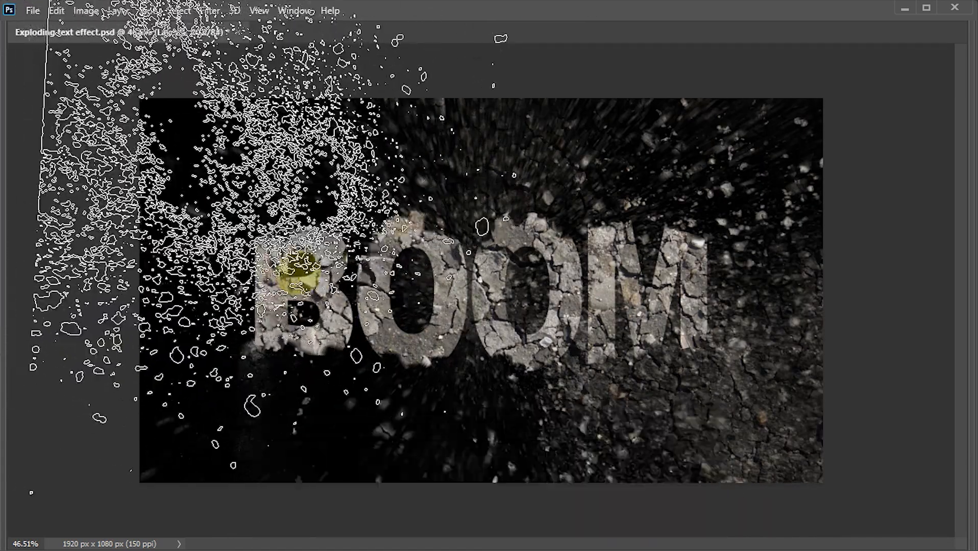
click(311, 280)
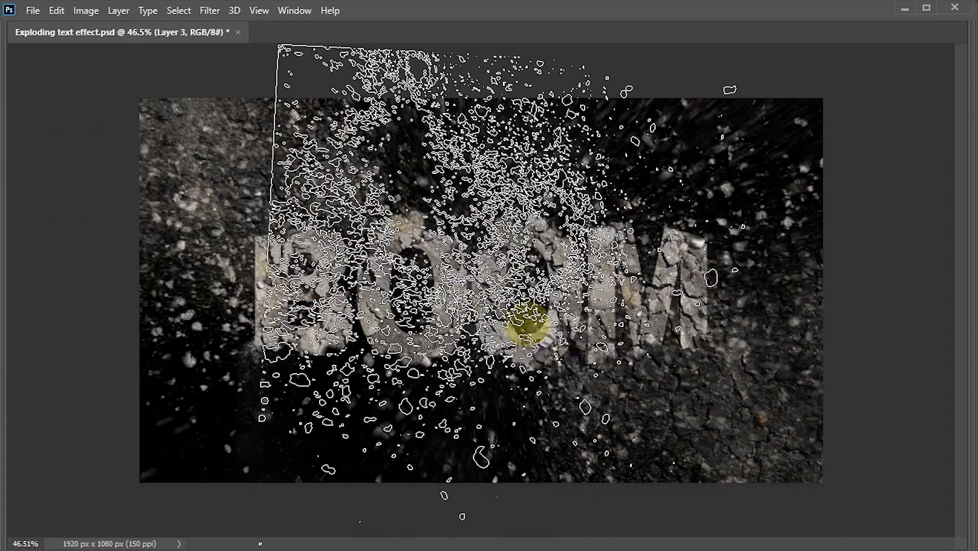
Switch to the Move tool, bring the interface panels back and save the document
key(v)
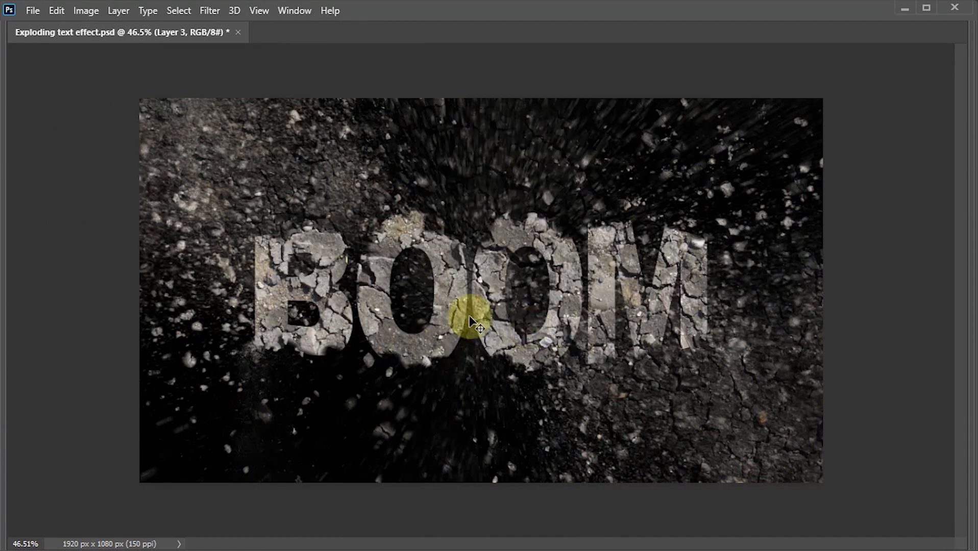
scroll(471, 324, up, 2)
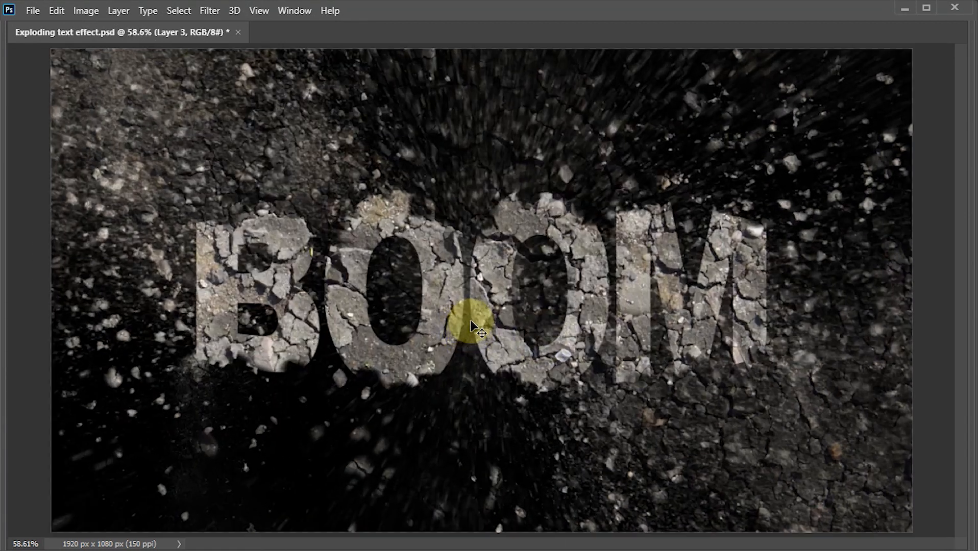
key(Tab)
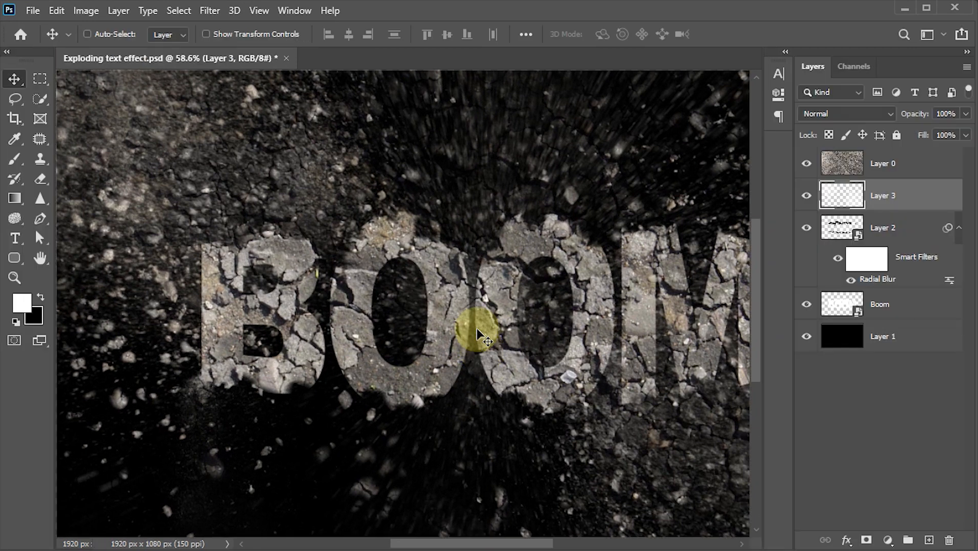
scroll(476, 332, down, 2)
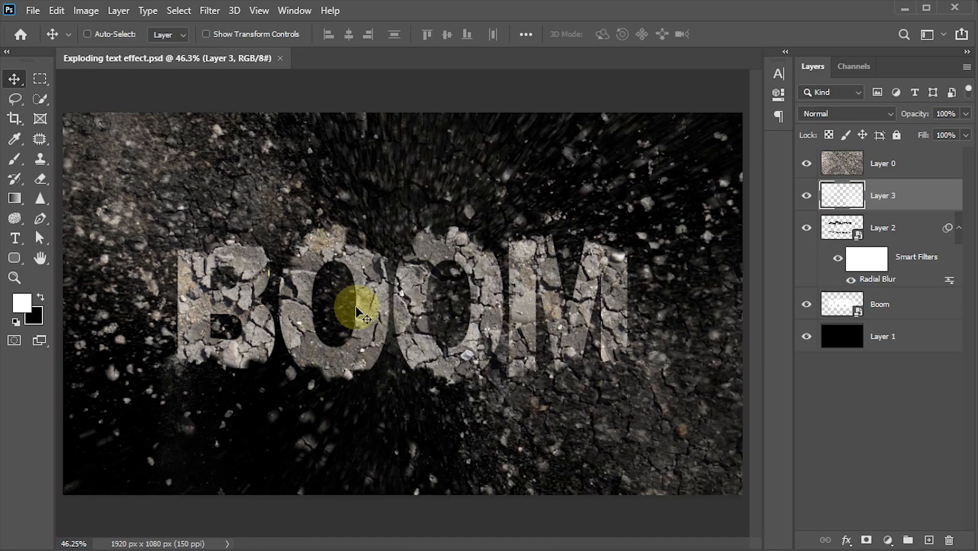
Duplicate the soil texture Layer 0 and set the copy's blend mode to Normal
click(845, 166)
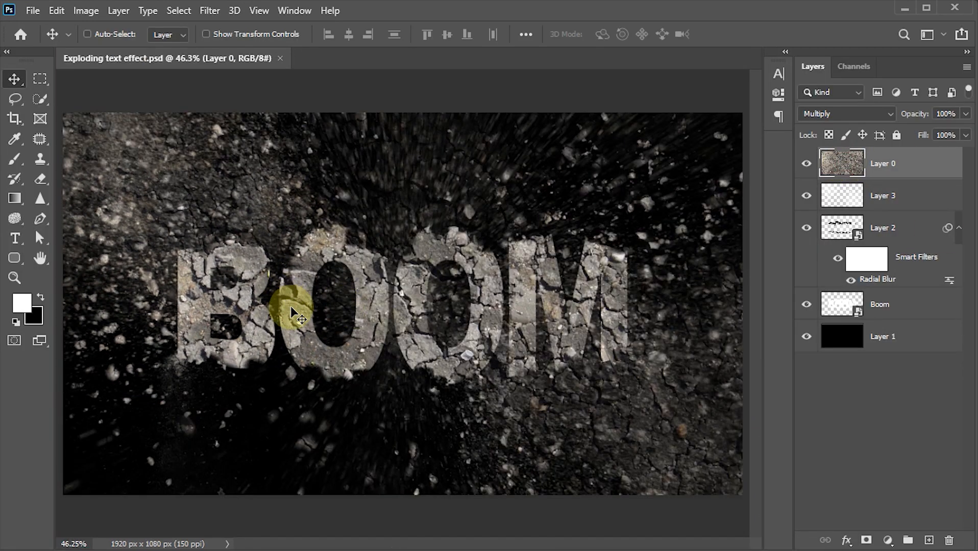
key(ctrl+j)
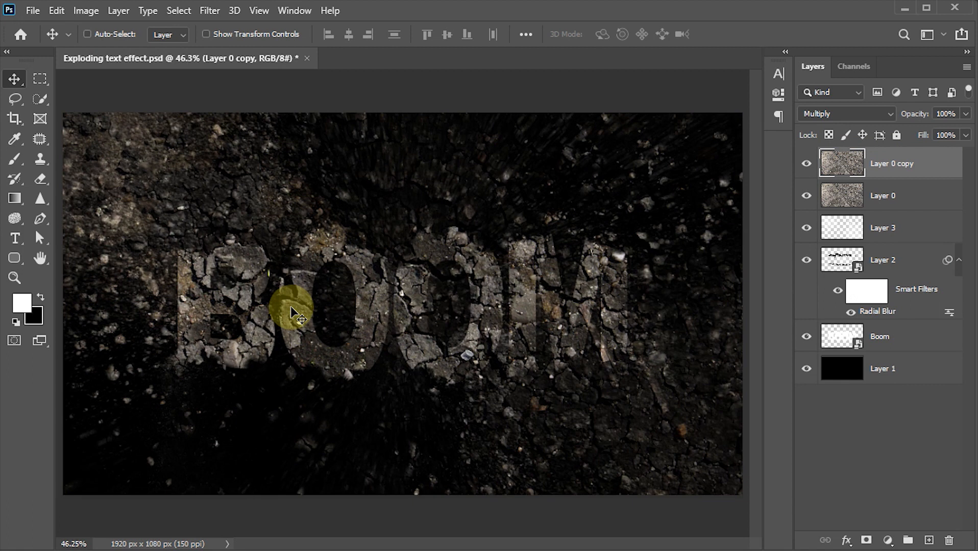
click(862, 111)
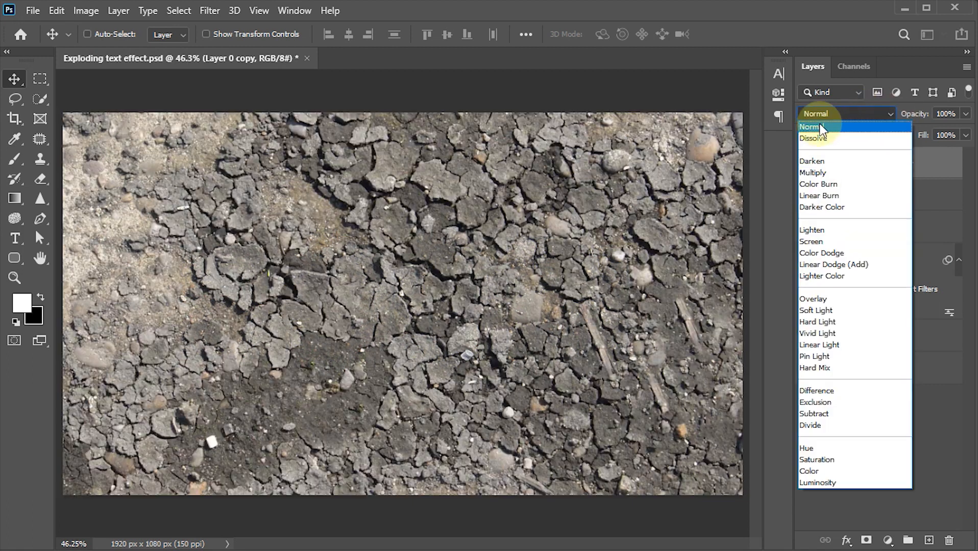
click(817, 126)
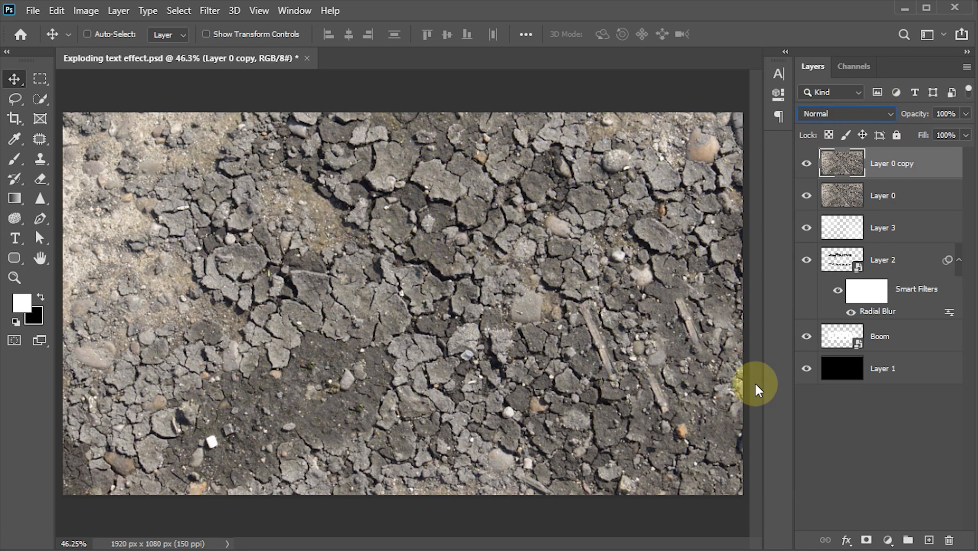
Load the outline of the Boom layer as a selection while the texture copy is active
ctrl+click(839, 341)
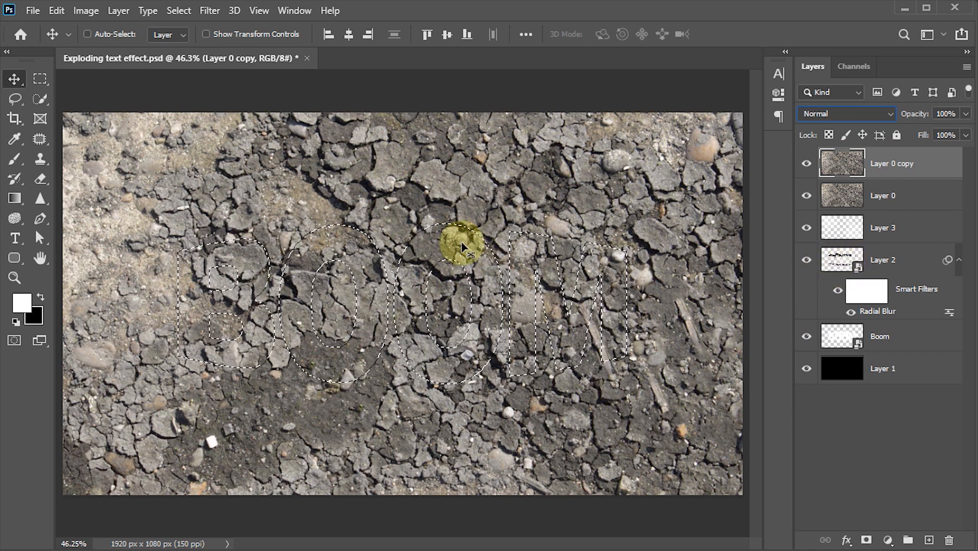
key(ctrl)
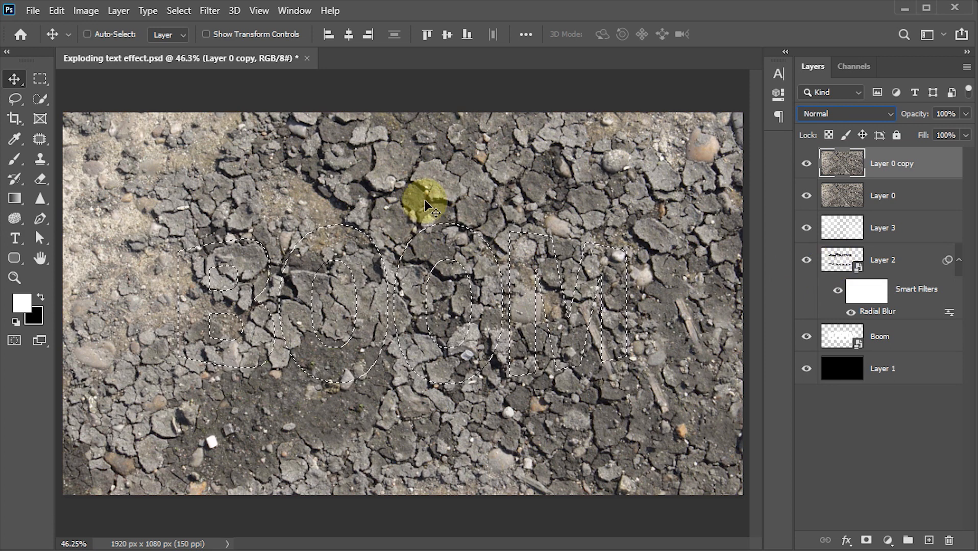
key(z)
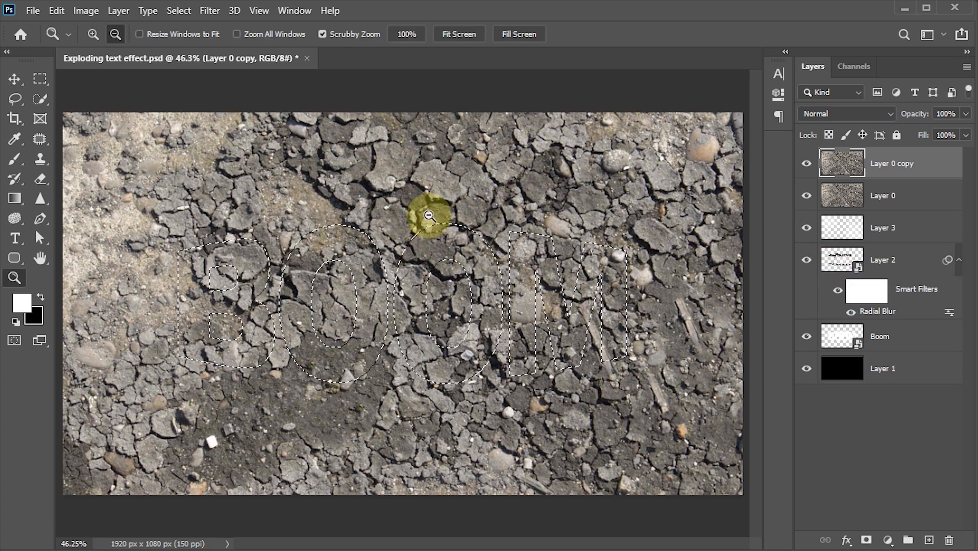
drag(425, 219, 488, 299)
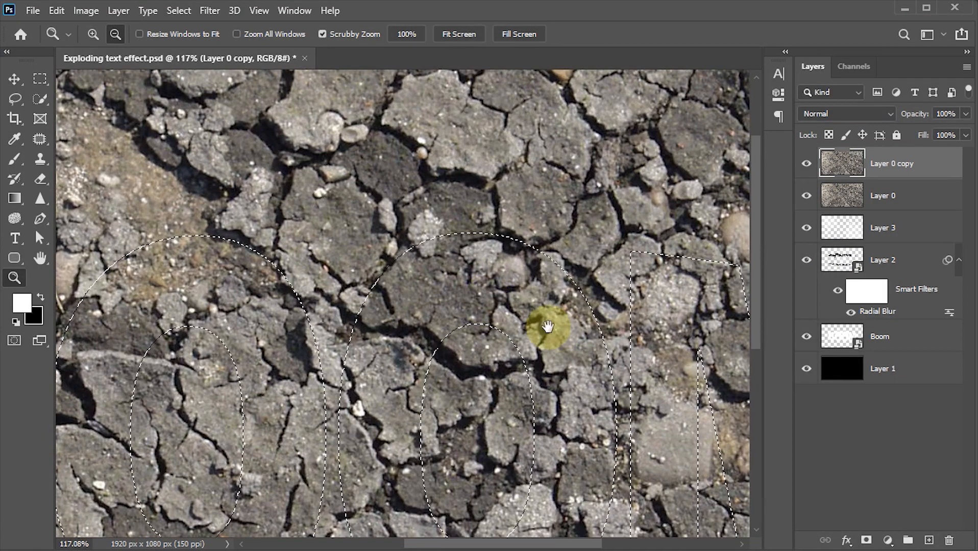
drag(536, 325, 408, 258)
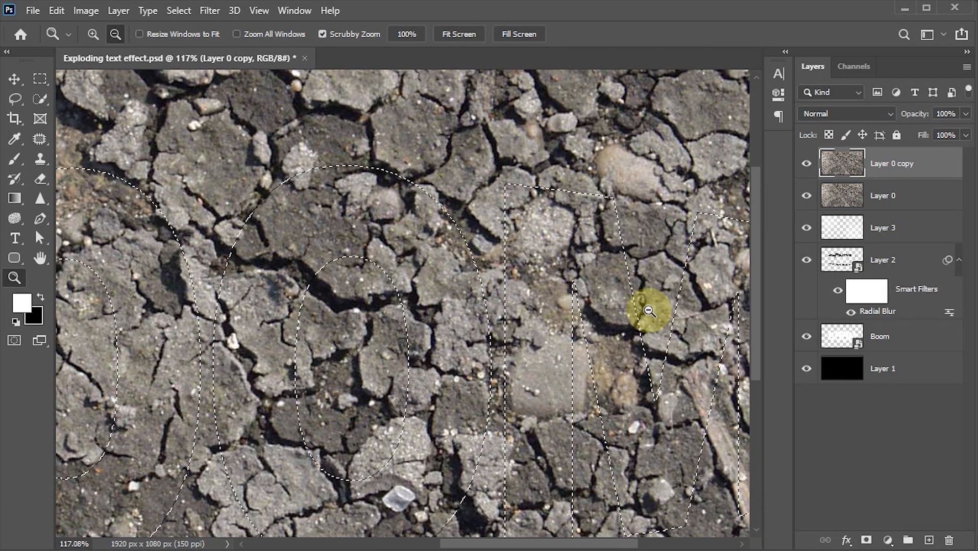
Subtract the contents of Layer 2 from the BOOM selection and inspect the roughened selection edges up close
ctrl+click(838, 262)
key(ctrl+0)
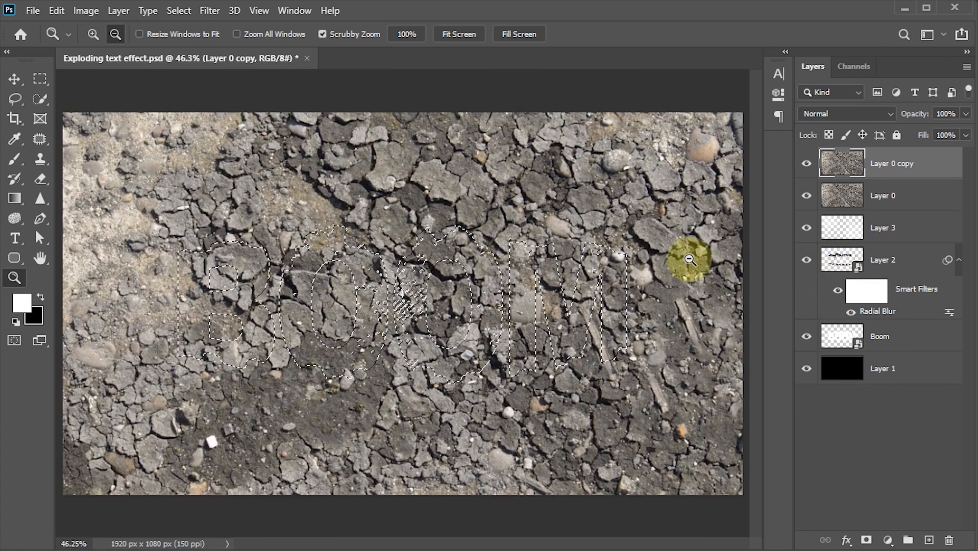
drag(418, 268, 548, 315)
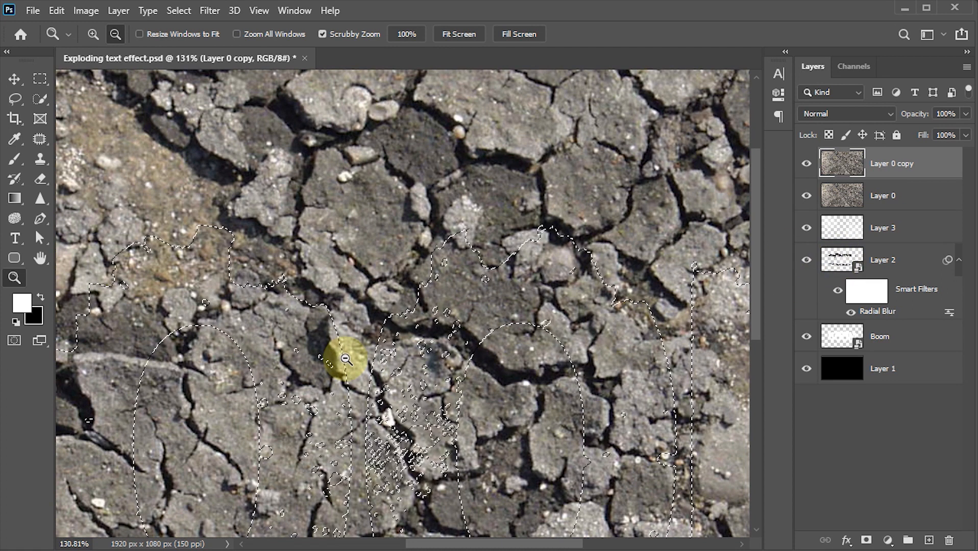
Mask the Layer 0 copy with the active BOOM selection and compare the letter edges with Layer 2 hidden and shown
key(ctrl+0)
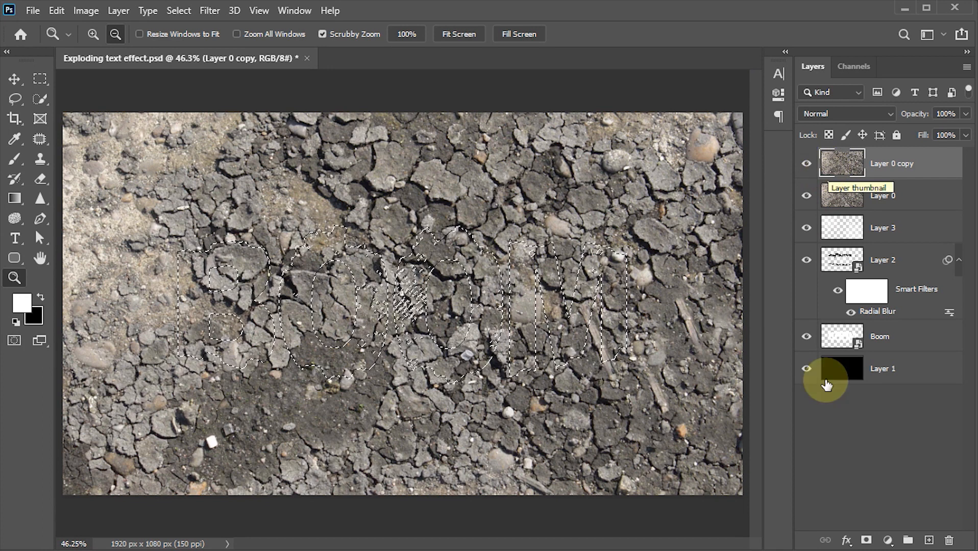
click(866, 539)
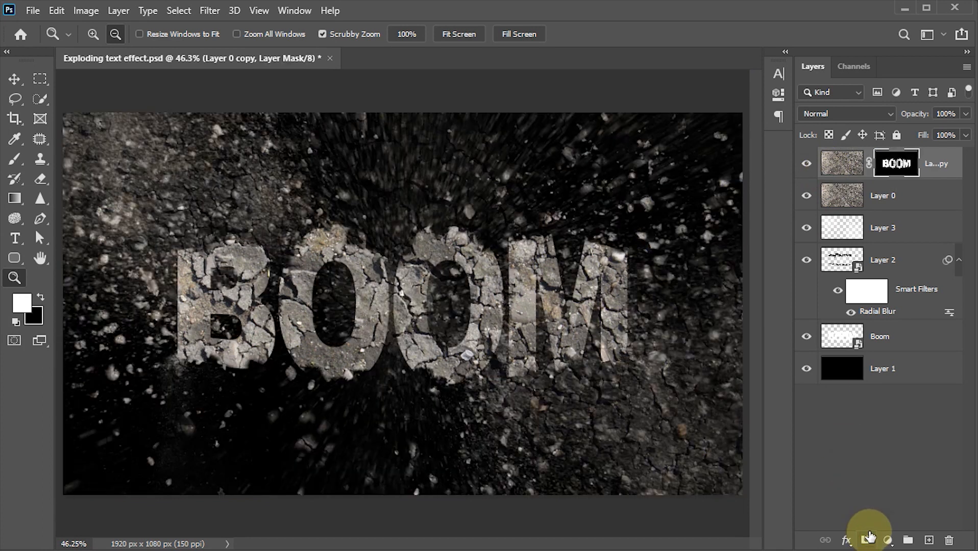
click(808, 263)
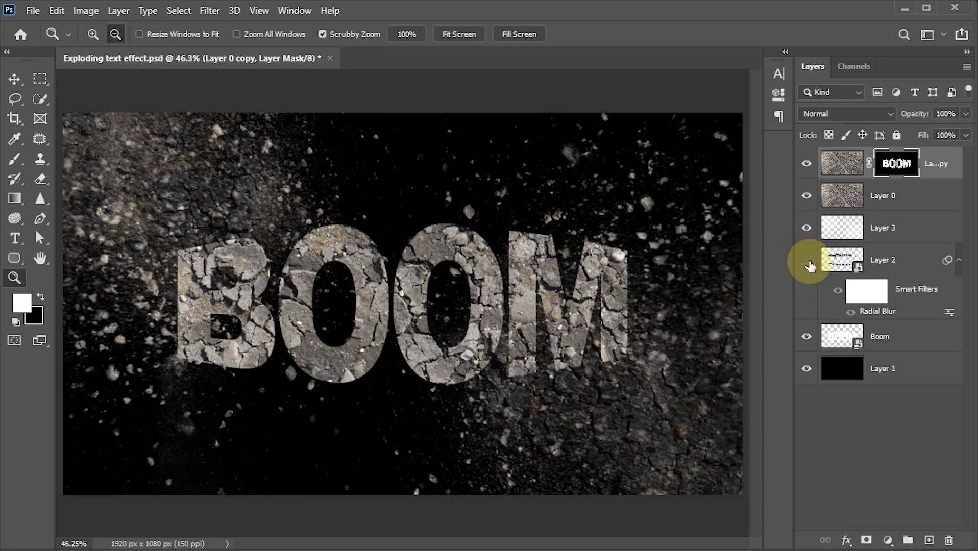
click(807, 262)
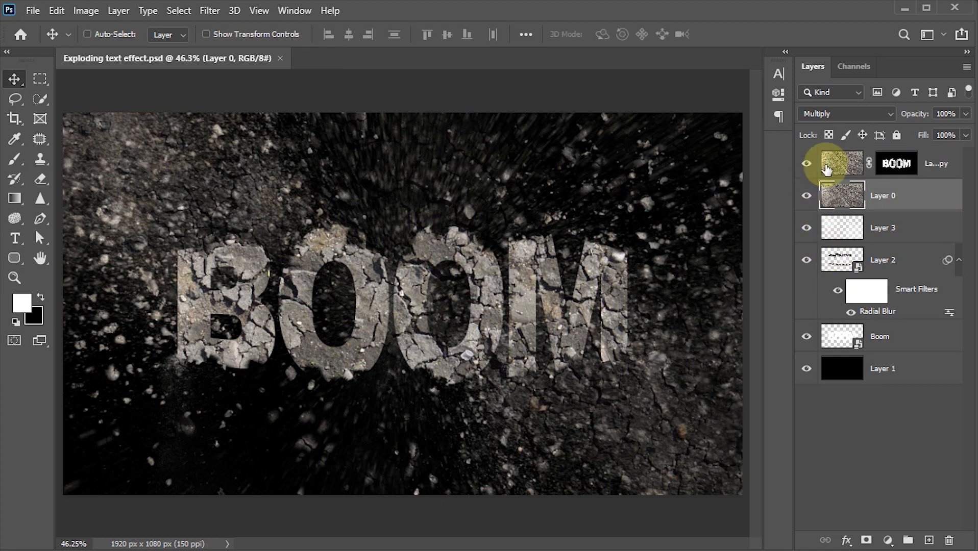
Apply a Radial Blur to the soil texture Layer 0 with amount 10, Zoom method and Best quality
click(830, 164)
click(844, 200)
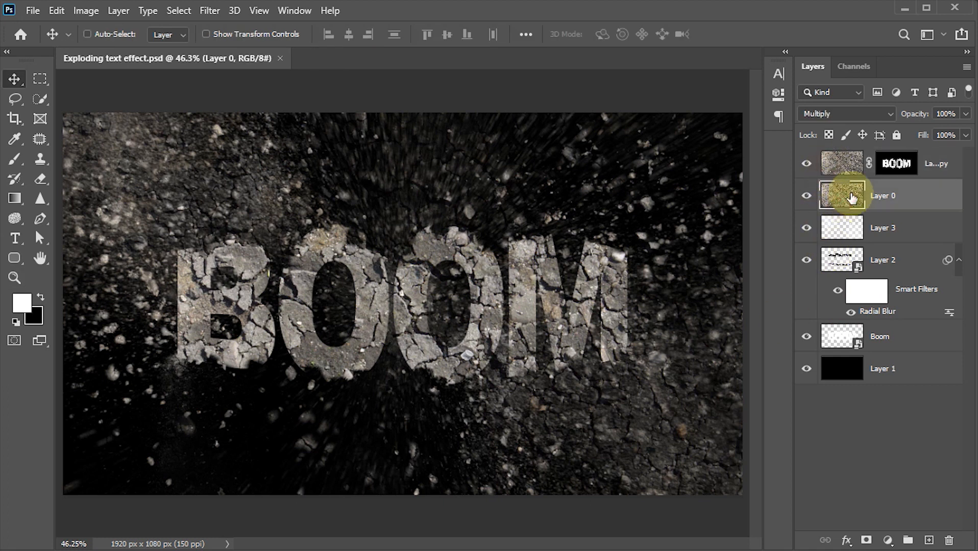
click(209, 10)
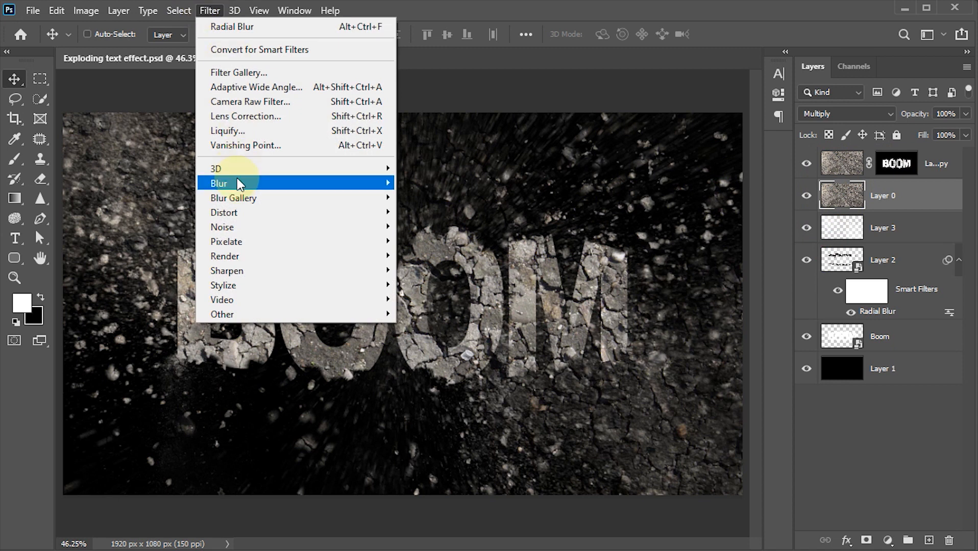
mouse_move(239, 183)
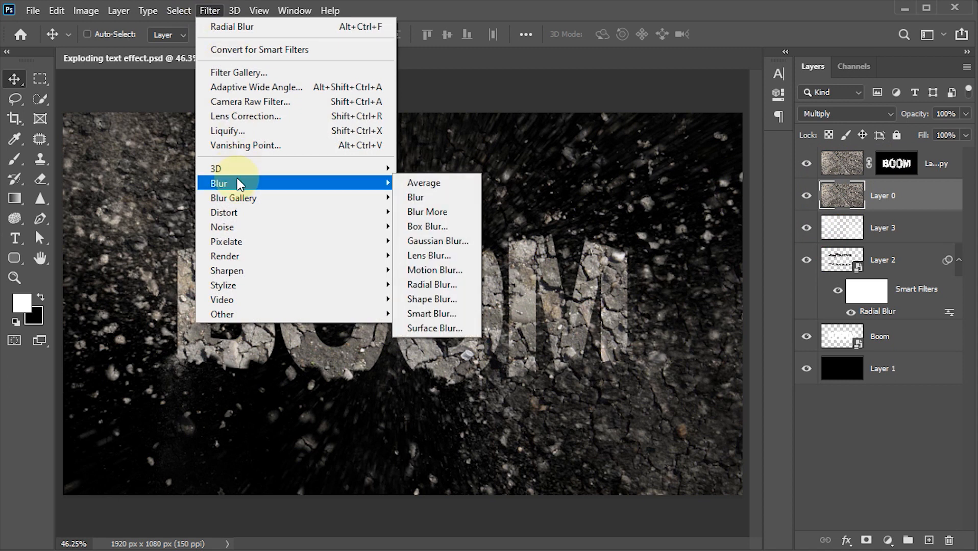
click(426, 285)
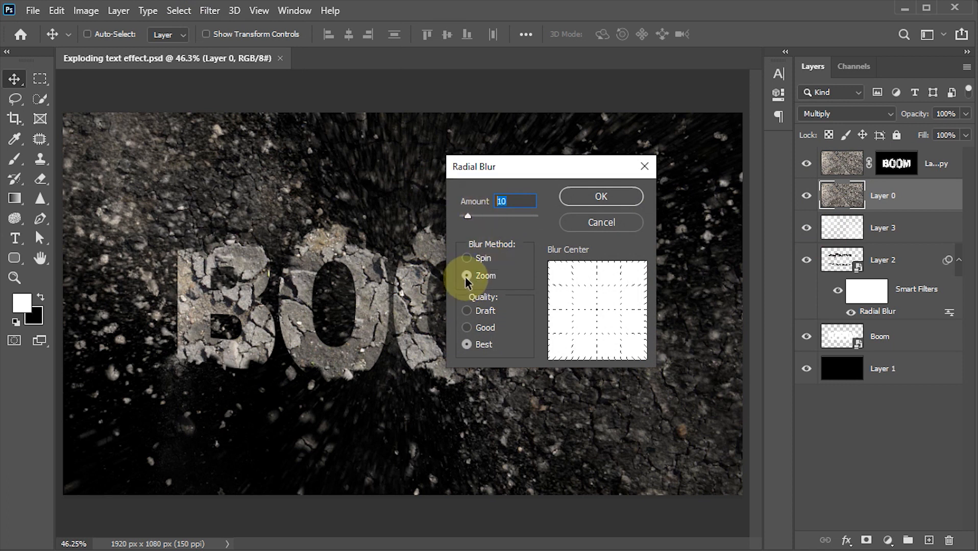
click(586, 196)
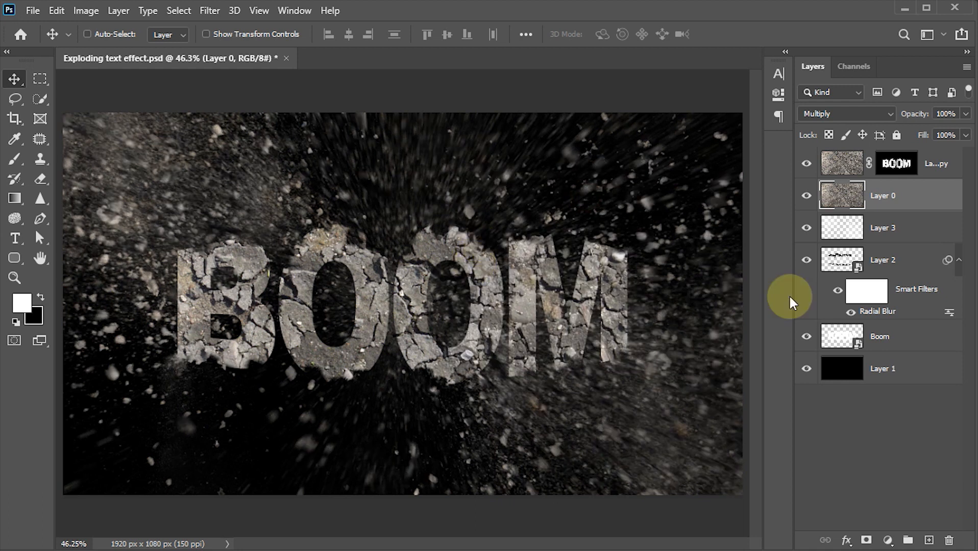
Check what Layer 3 contributes by toggling its visibility, and place a duplicate of it directly above Layer 0
click(837, 227)
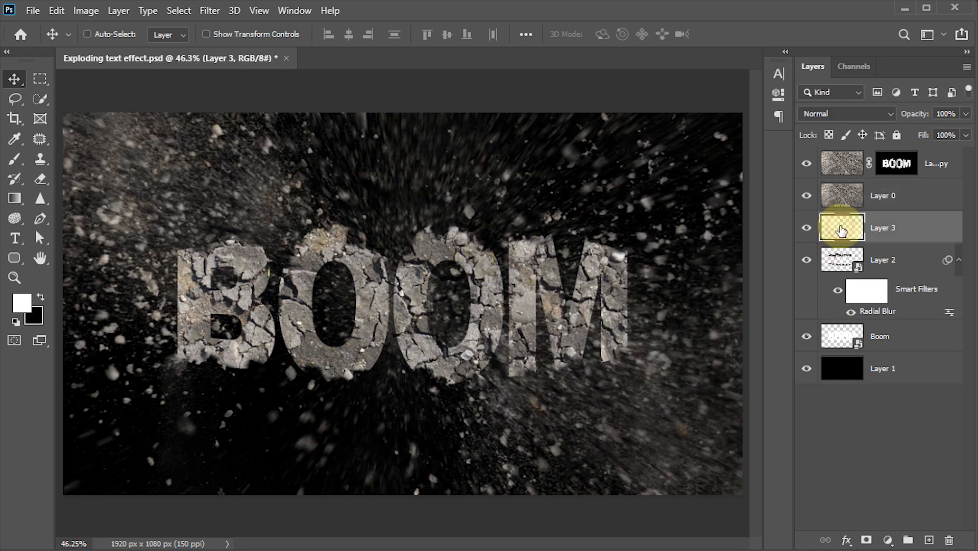
click(806, 227)
click(807, 228)
drag(842, 232, 847, 187)
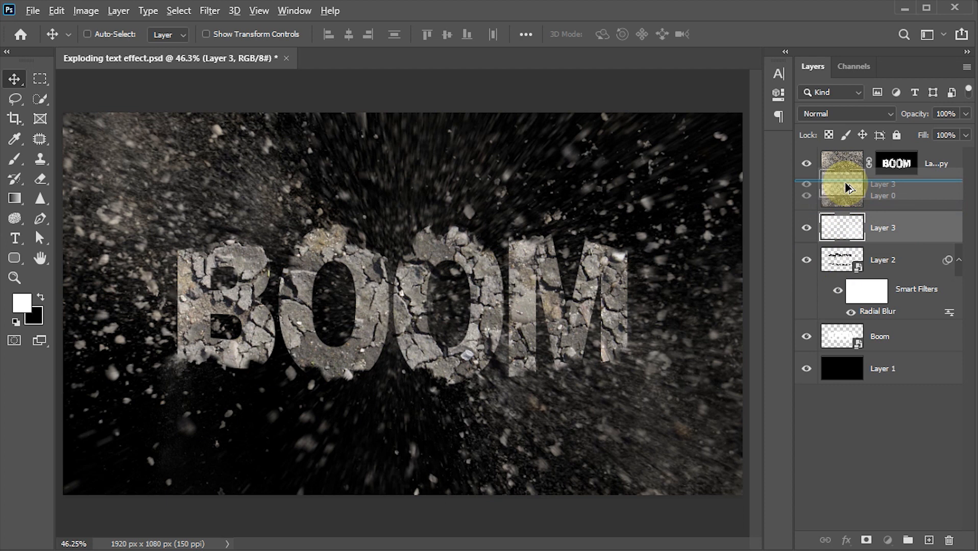
drag(847, 187, 847, 187)
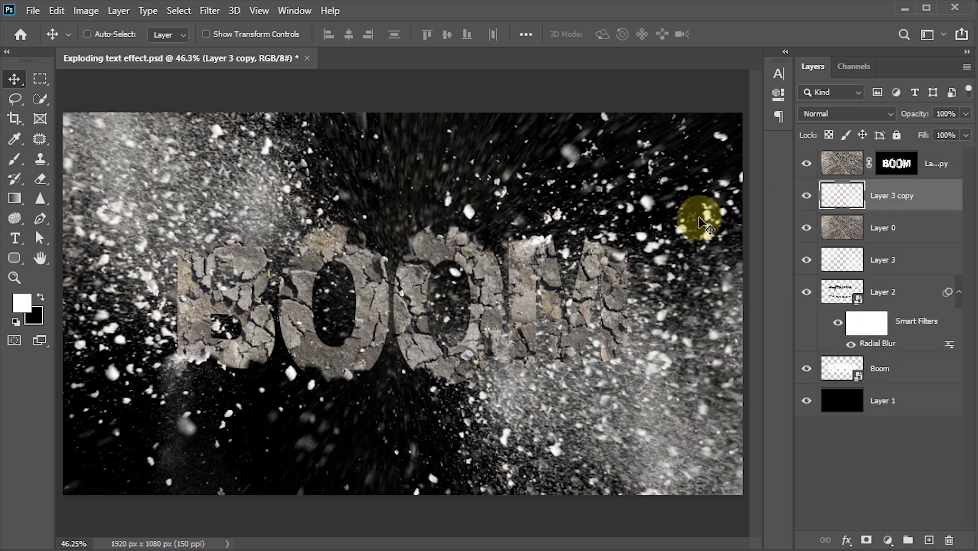
Set the blend mode of Layer 3 copy to Soft Light and save the document
click(888, 113)
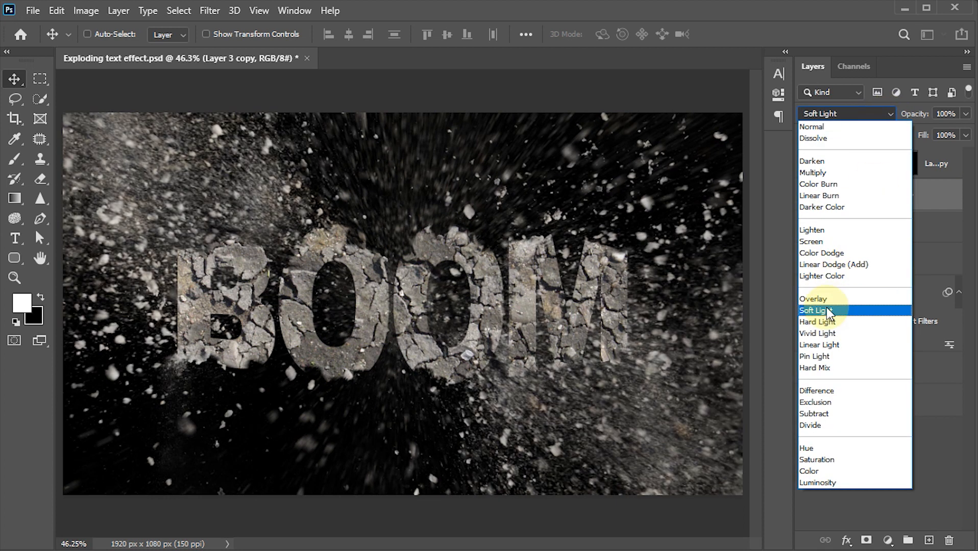
click(831, 309)
key(ctrl+s)
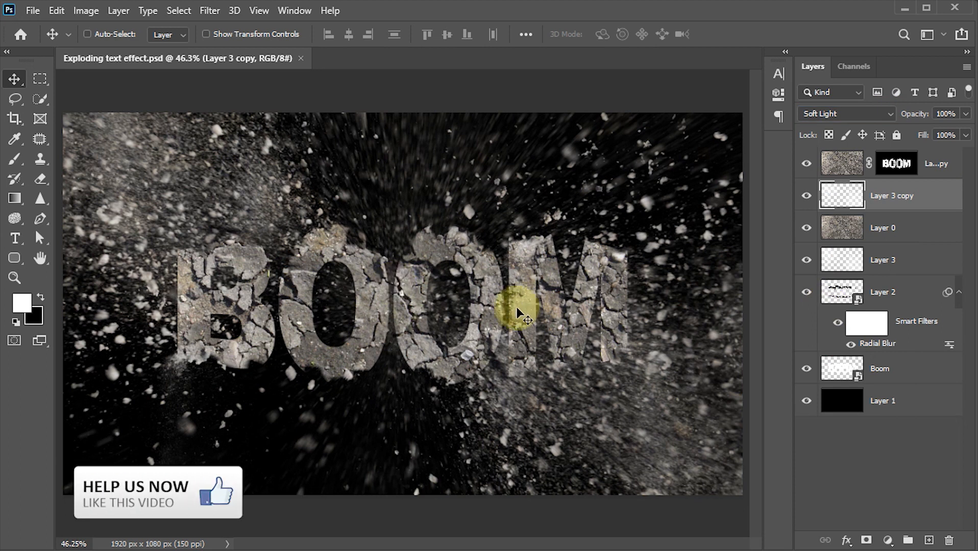
Add a Brightness/Contrast adjustment layer above the masked texture copy with brightness 50, and save the document
click(839, 168)
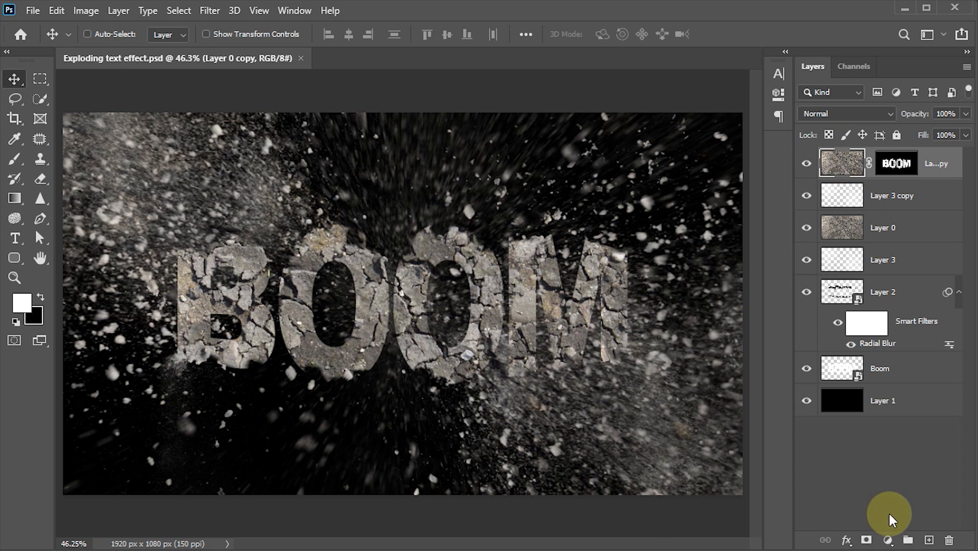
click(888, 541)
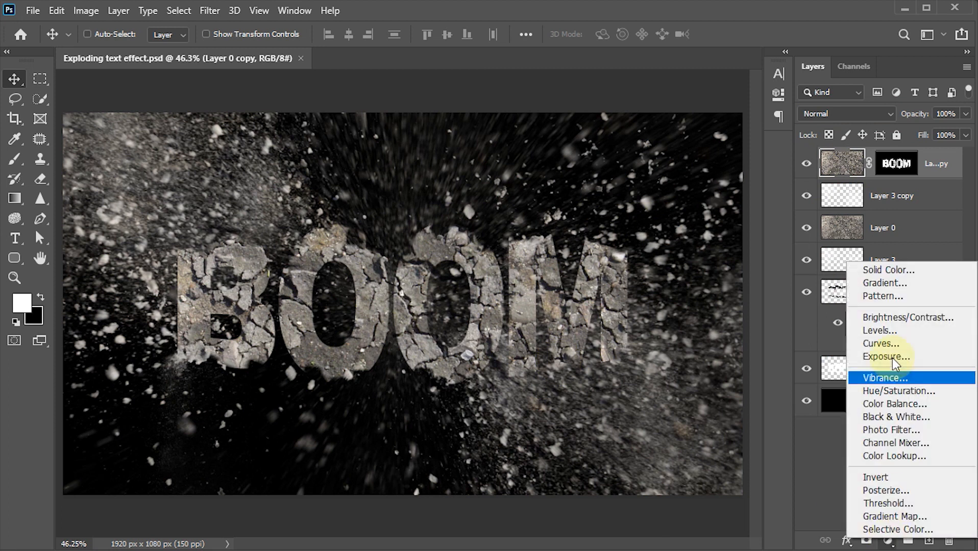
click(888, 316)
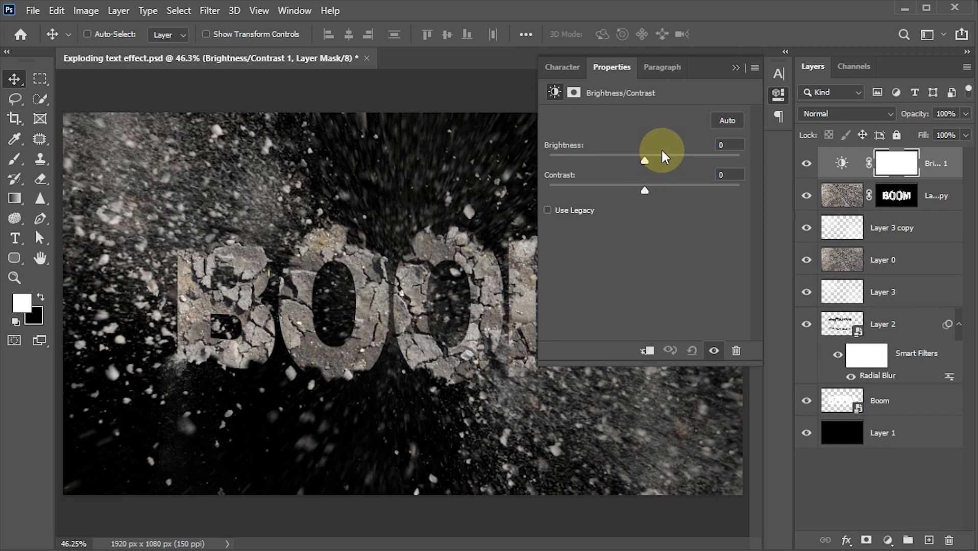
click(729, 145)
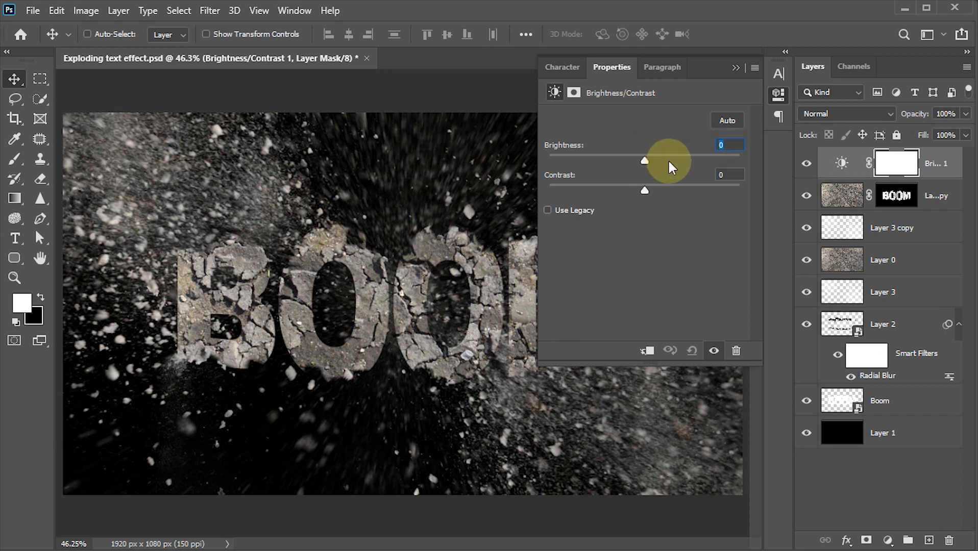
drag(644, 161, 674, 161)
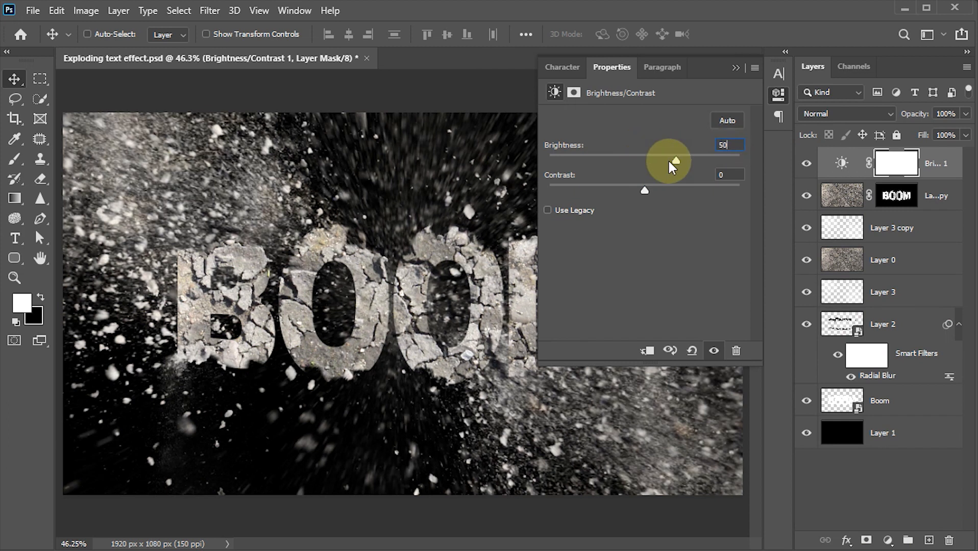
click(735, 67)
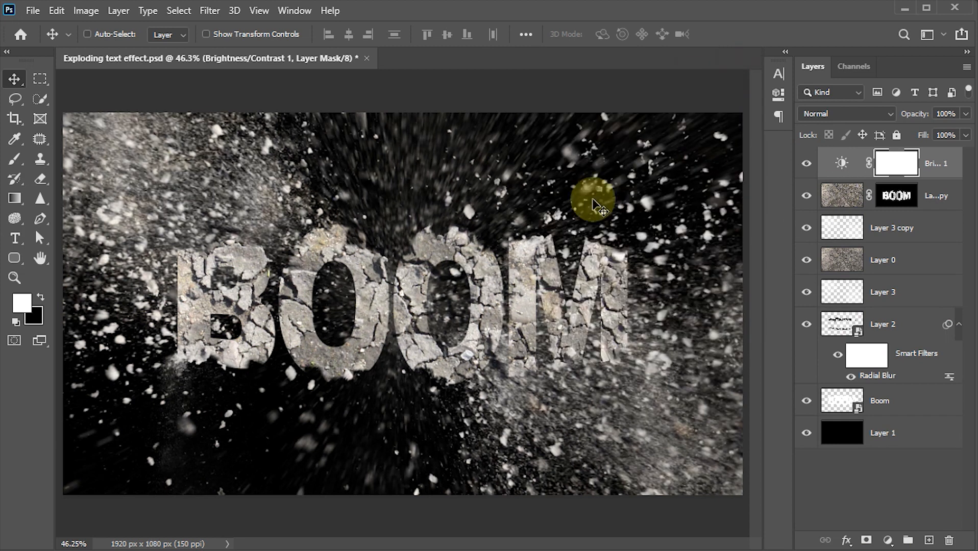
key(ctrl+s)
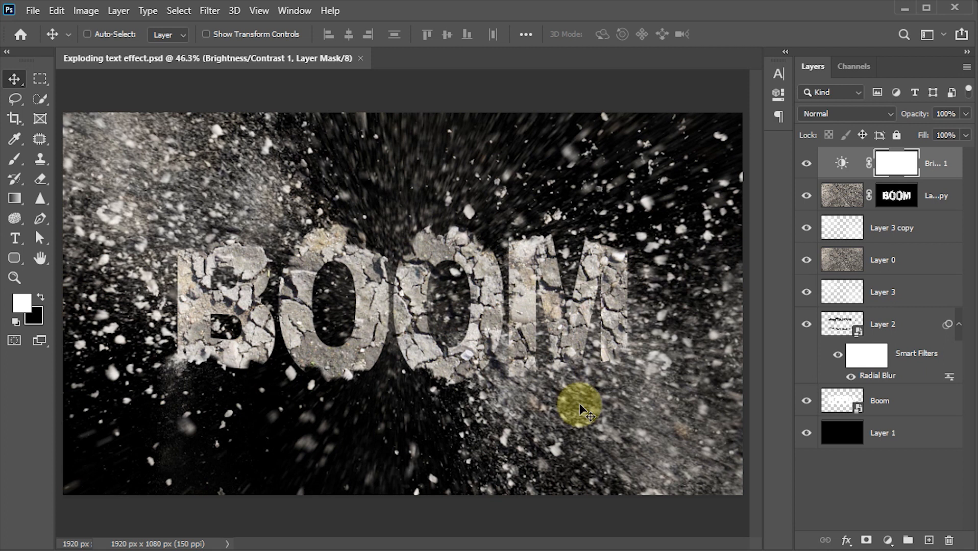
Inspect the cracked BOOM letters up close and view the whole composition with the interface panels hidden
key(z)
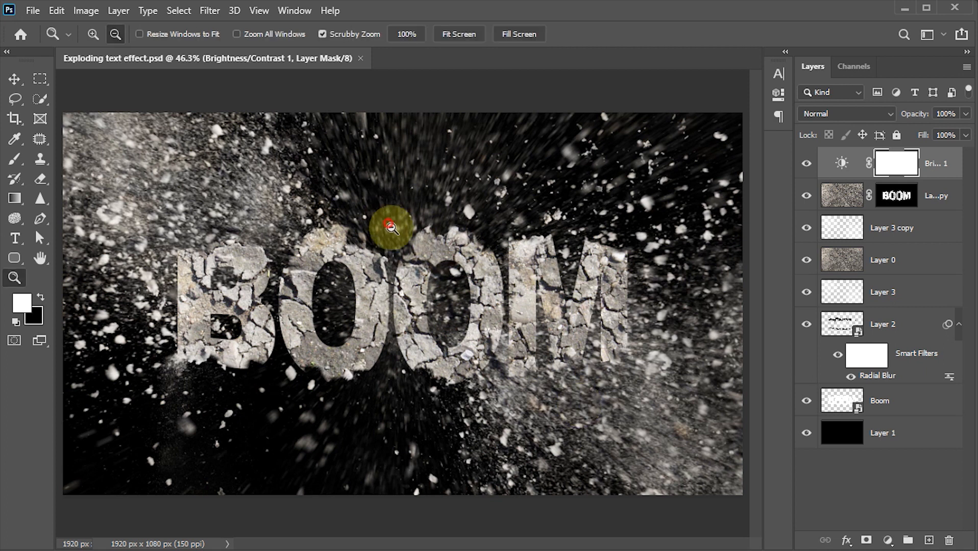
drag(388, 223, 428, 276)
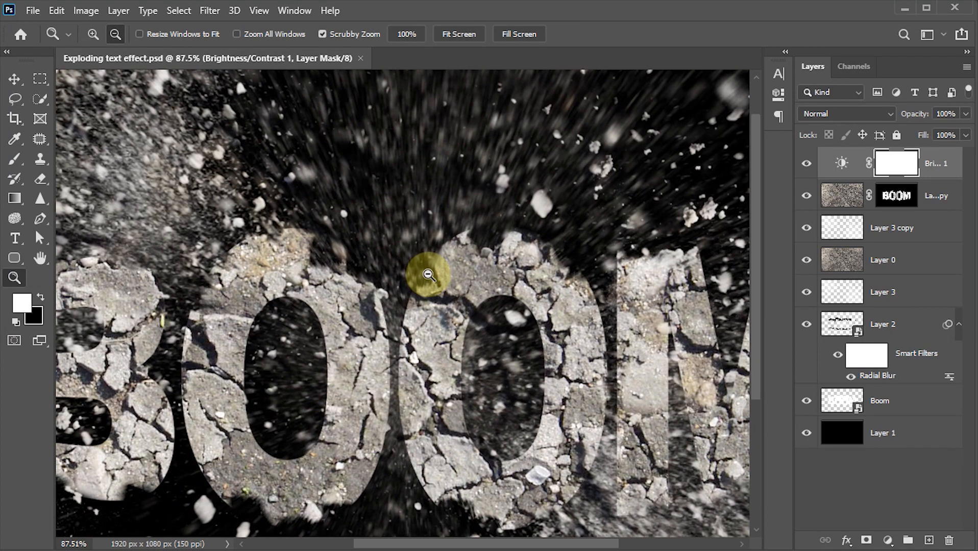
key(Tab)
scroll(433, 278, down, 3)
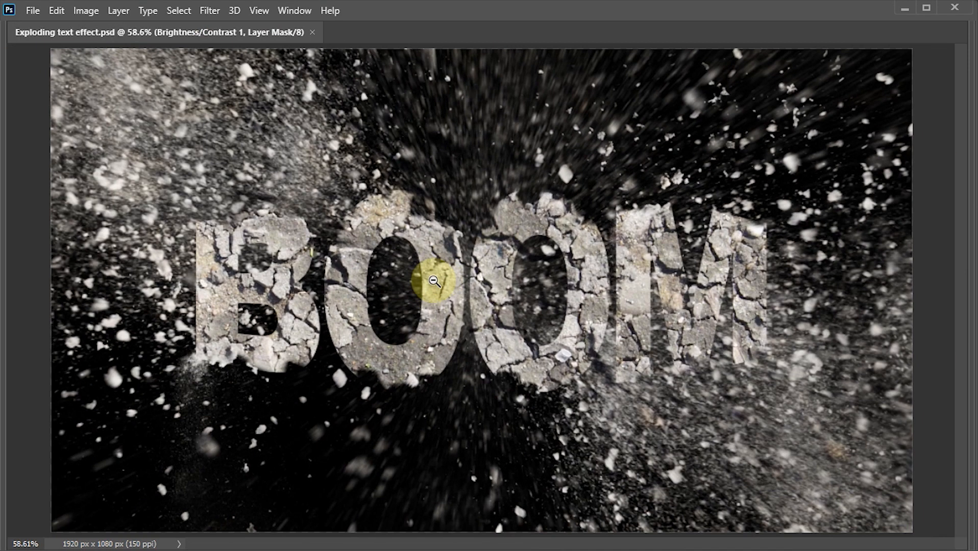